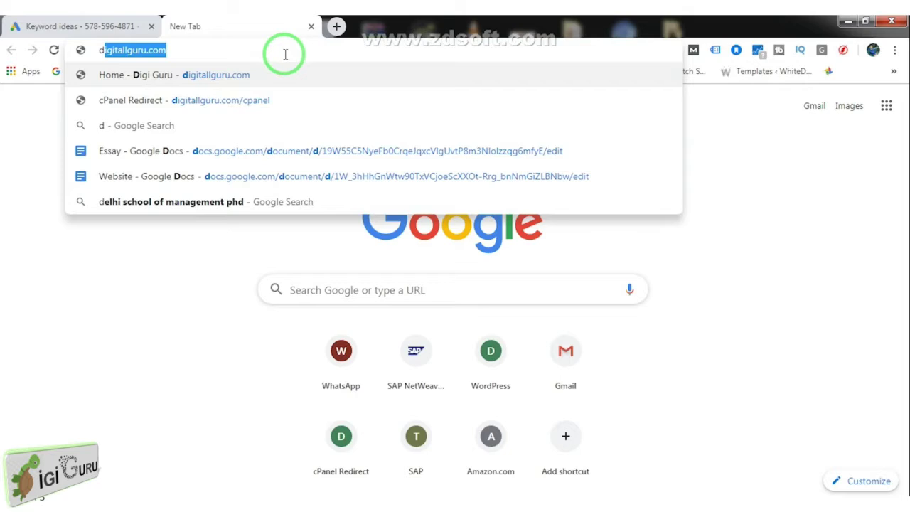
Load digitallguru.com and go to the site's WordPress admin dashboard
{"action": "key", "text": "Right"}
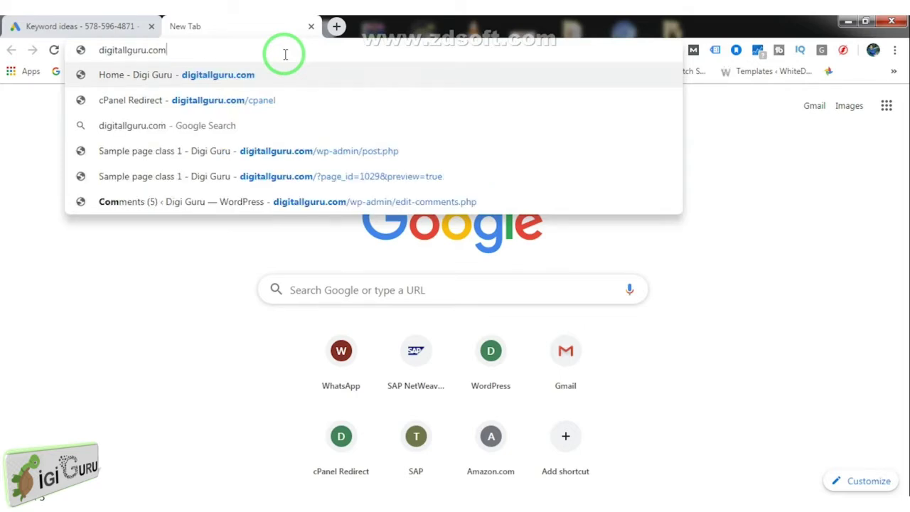
{"action": "key", "text": "Return"}
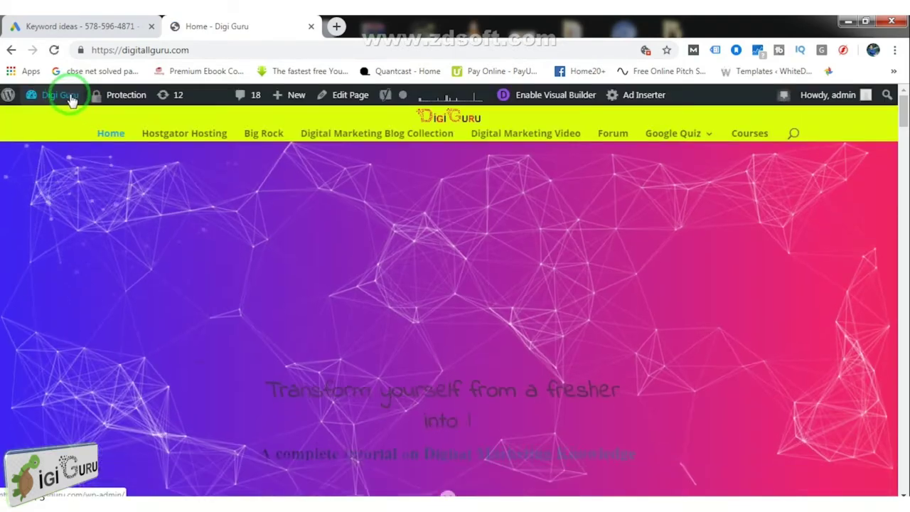
{"action": "mouse_move", "coordinate": [64, 99]}
{"action": "left_click", "coordinate": [48, 116]}
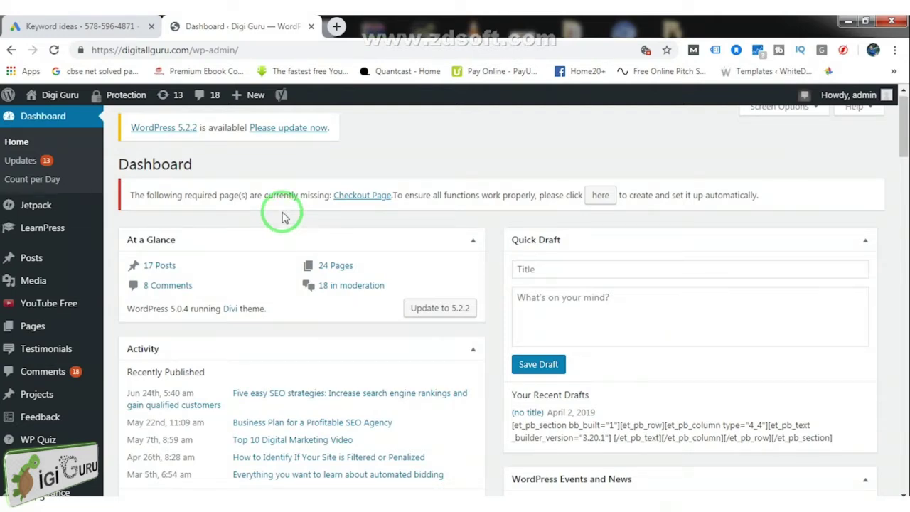
Open the WordPress page for adding new plugins to the site
{"action": "scroll", "coordinate": [282, 216], "scroll_direction": "down", "scroll_amount": 1}
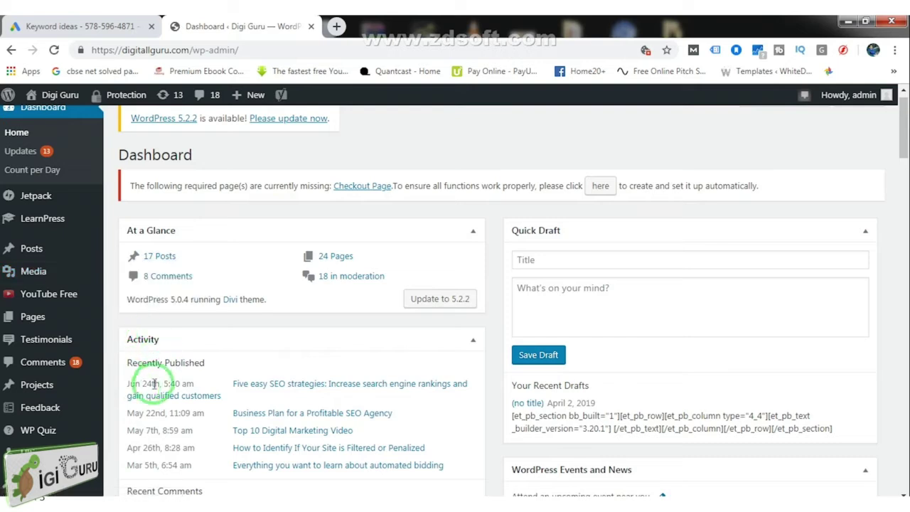
{"action": "scroll", "coordinate": [87, 313], "scroll_direction": "down", "scroll_amount": 2}
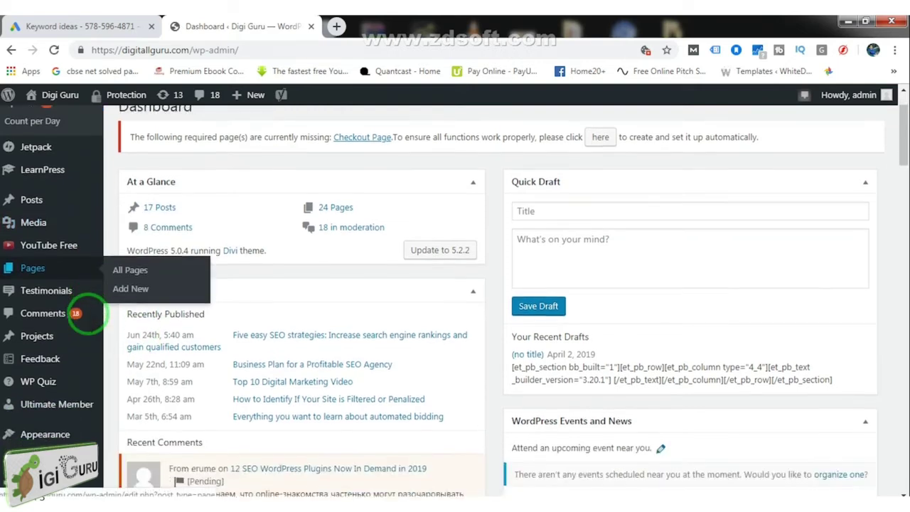
{"action": "scroll", "coordinate": [87, 312], "scroll_direction": "down", "scroll_amount": 1}
{"action": "mouse_move", "coordinate": [32, 384]}
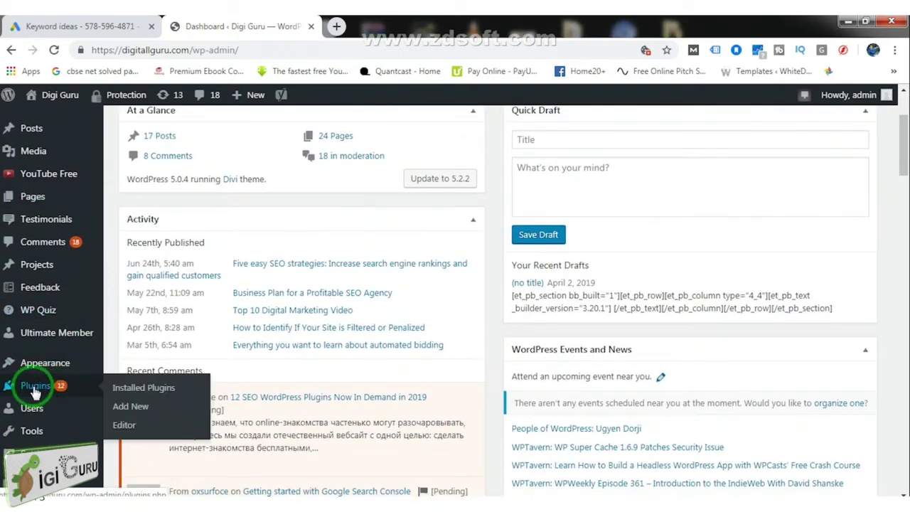
{"action": "left_click", "coordinate": [131, 406]}
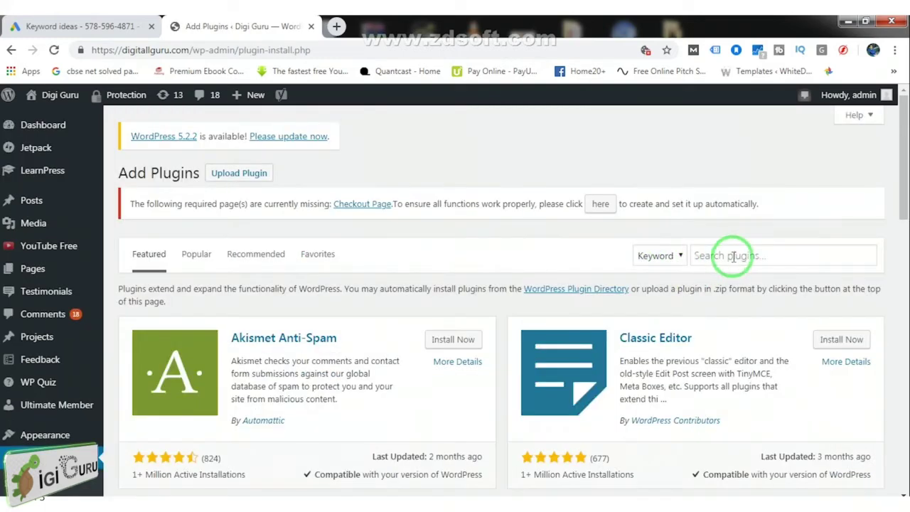
Search the plugin directory for "yoast seo" and look over the matching plugins
{"action": "left_click", "coordinate": [732, 255]}
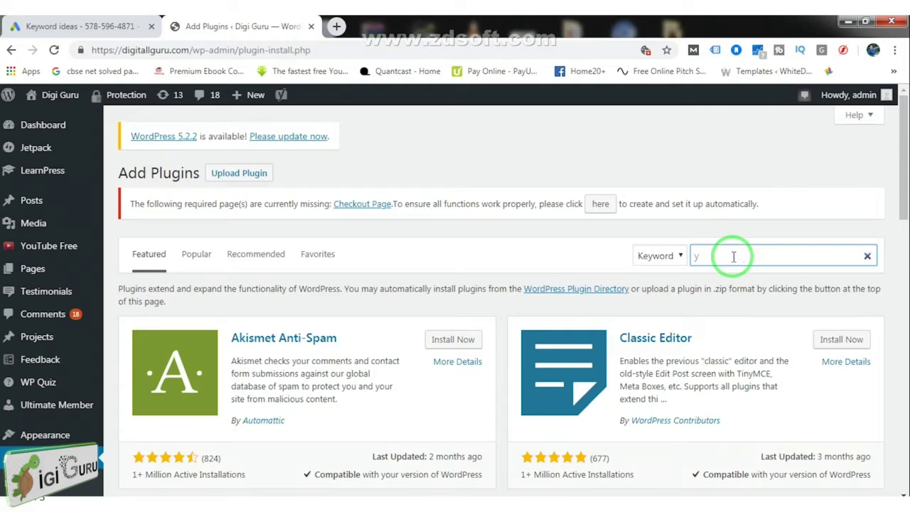
{"action": "type", "text": "yo"}
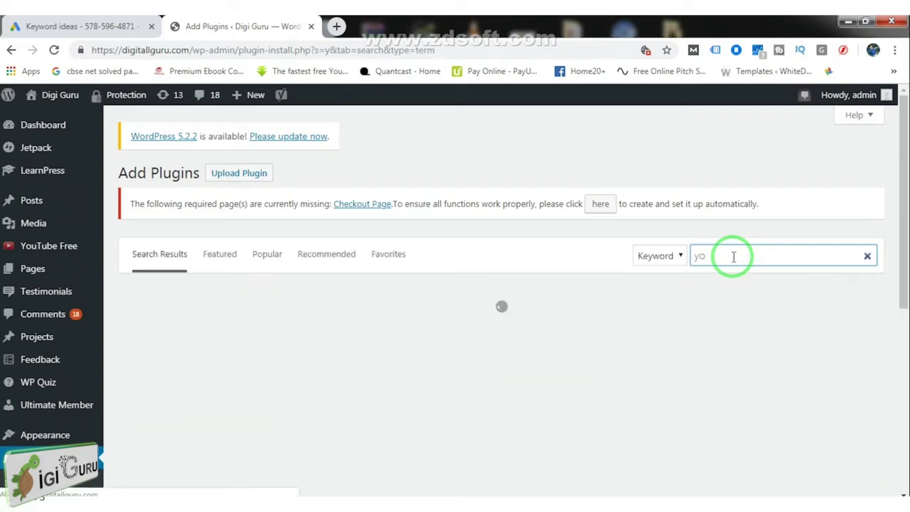
{"action": "type", "text": "ast"}
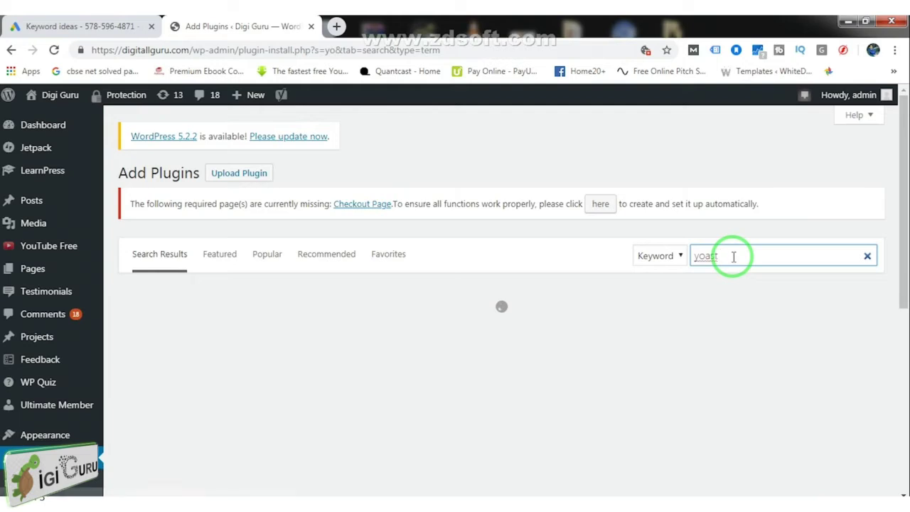
{"action": "type", "text": " seo"}
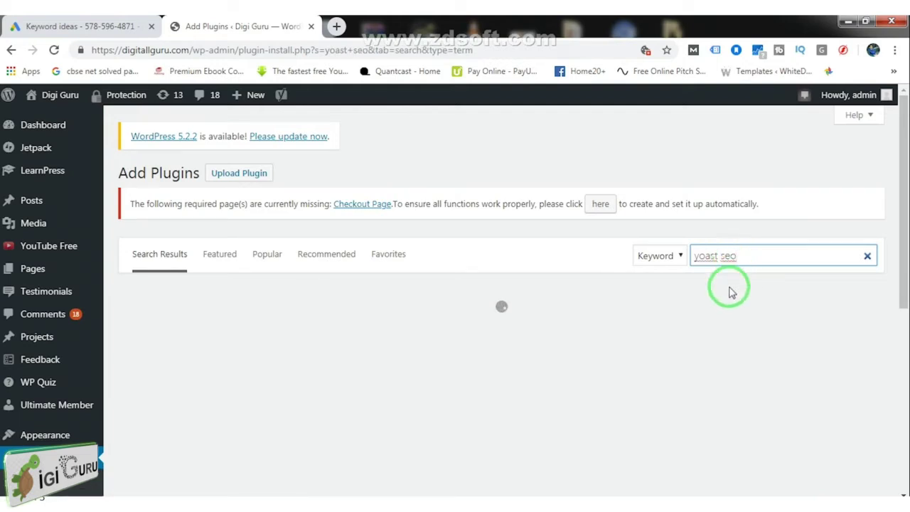
{"action": "scroll", "coordinate": [730, 292], "scroll_direction": "down", "scroll_amount": 1}
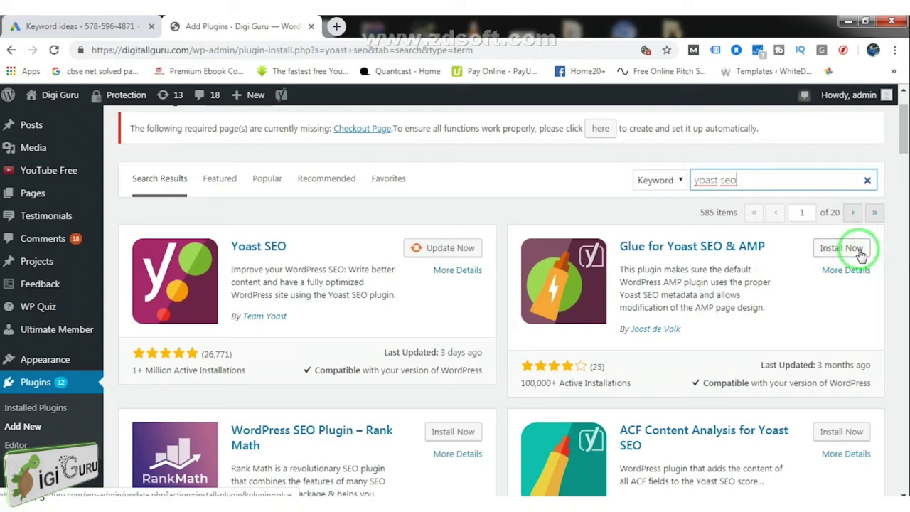
{"action": "scroll", "coordinate": [386, 249], "scroll_direction": "up", "scroll_amount": 2}
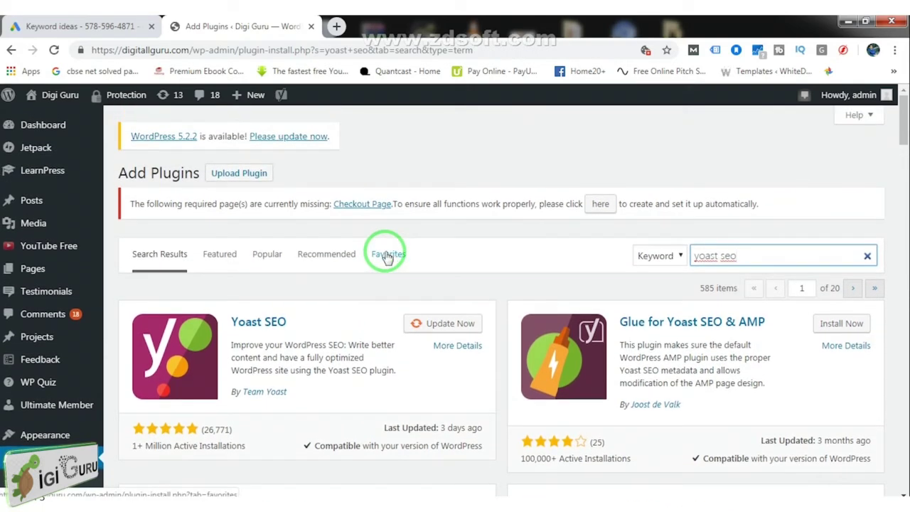
Open the list of all site pages and look through it to the Home front page entry
{"action": "mouse_move", "coordinate": [49, 274]}
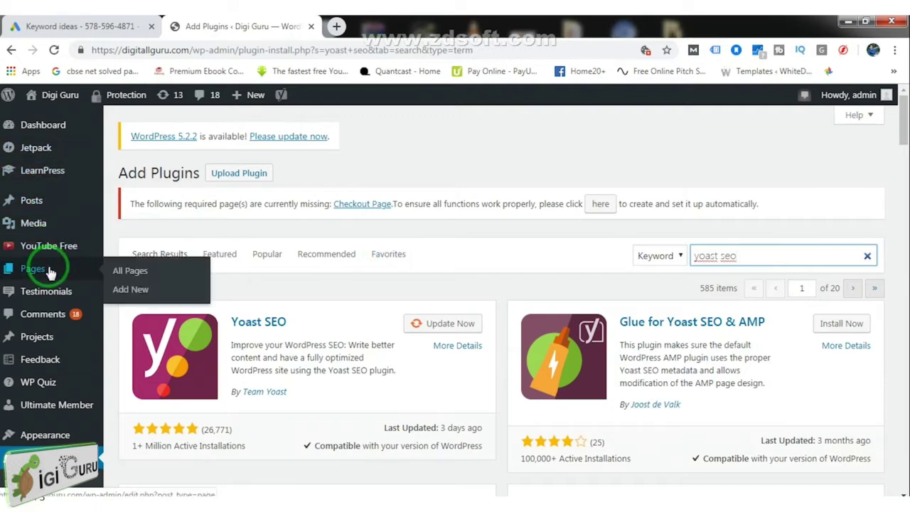
{"action": "left_click", "coordinate": [122, 272]}
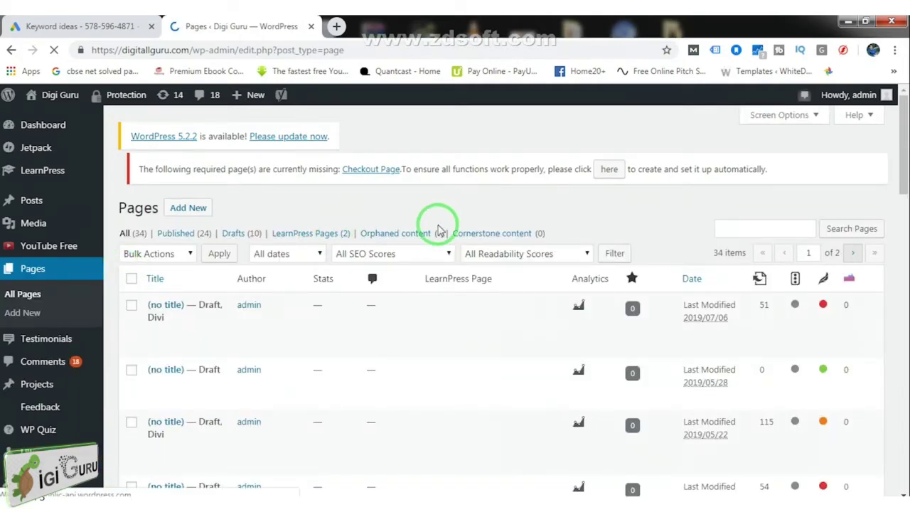
{"action": "scroll", "coordinate": [438, 229], "scroll_direction": "down", "scroll_amount": 5}
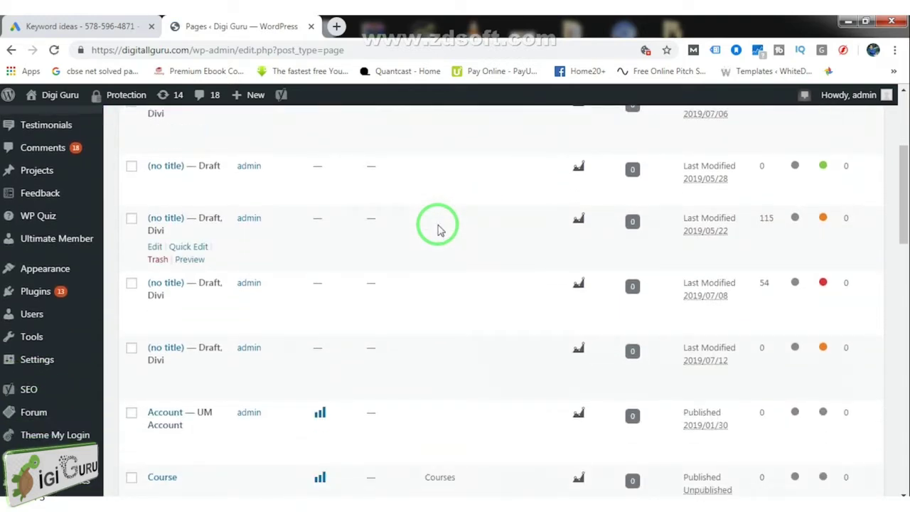
{"action": "scroll", "coordinate": [439, 229], "scroll_direction": "down", "scroll_amount": 5}
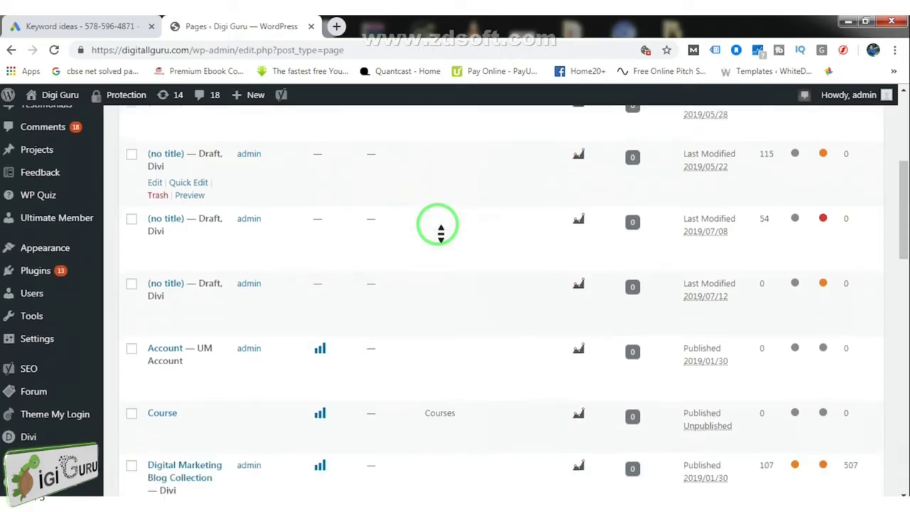
{"action": "scroll", "coordinate": [187, 345], "scroll_direction": "down", "scroll_amount": 3}
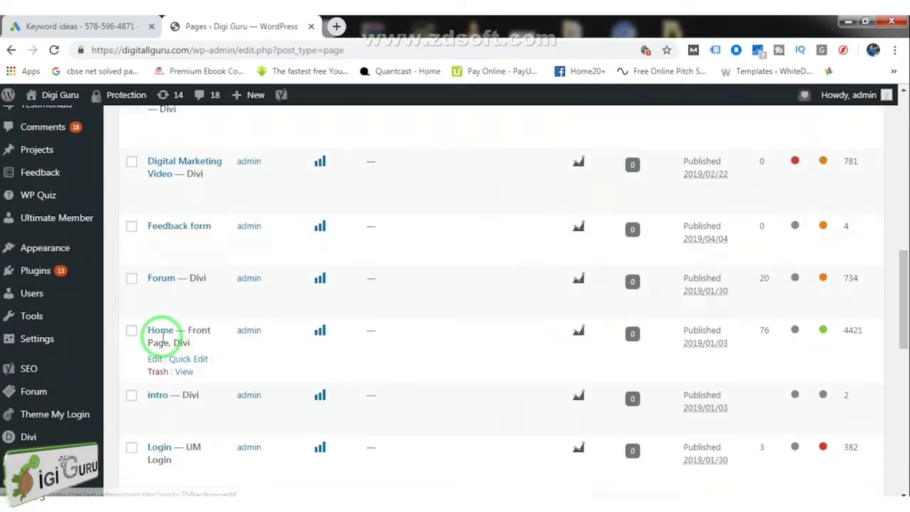
{"action": "scroll", "coordinate": [213, 360], "scroll_direction": "up", "scroll_amount": 10}
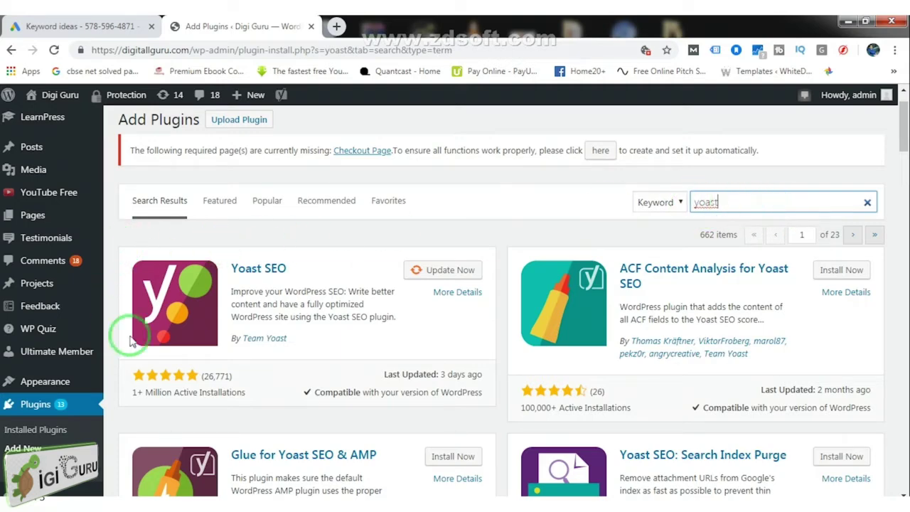
{"action": "middle_click", "coordinate": [501, 284]}
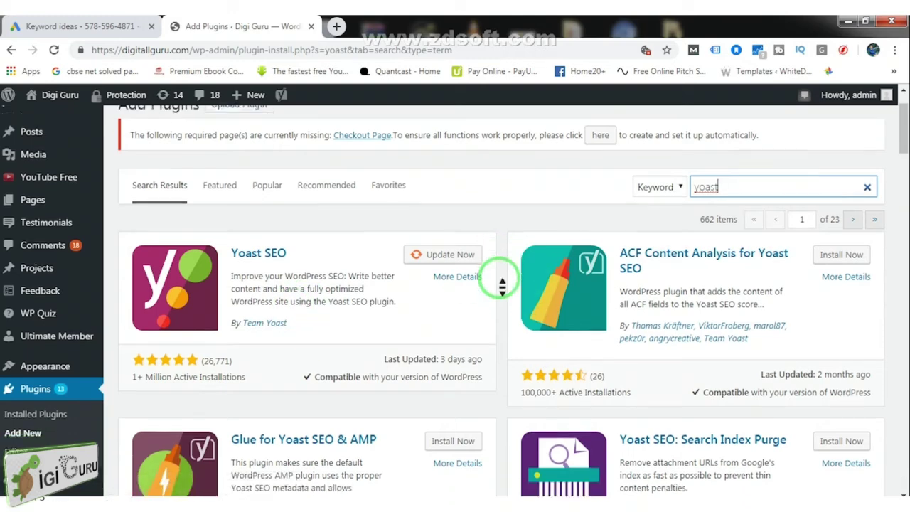
{"action": "scroll", "coordinate": [502, 284], "scroll_direction": "down", "scroll_amount": 2}
{"action": "scroll", "coordinate": [502, 284], "scroll_direction": "up", "scroll_amount": 3}
{"action": "middle_click", "coordinate": [502, 284]}
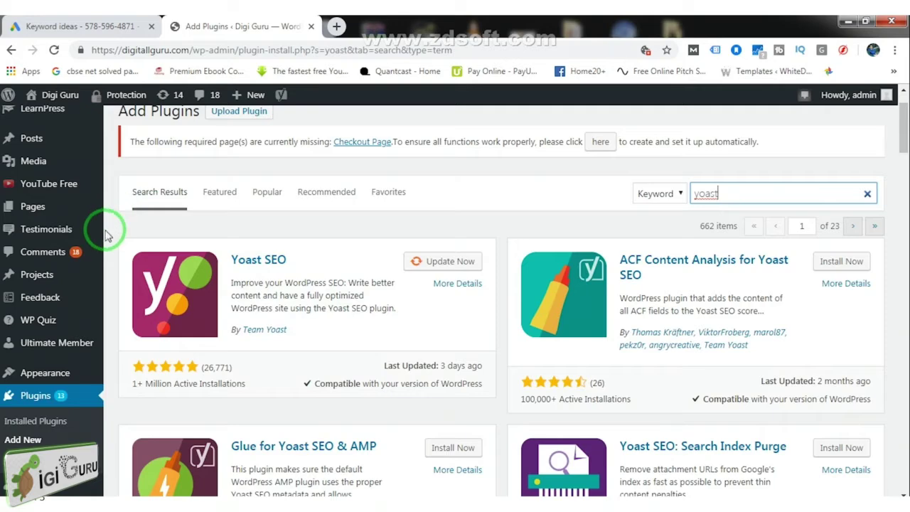
From the list of all posts, open "Everything you want to learn about automated bidding" for editing
{"action": "scroll", "coordinate": [99, 222], "scroll_direction": "up", "scroll_amount": 1}
{"action": "mouse_move", "coordinate": [44, 197]}
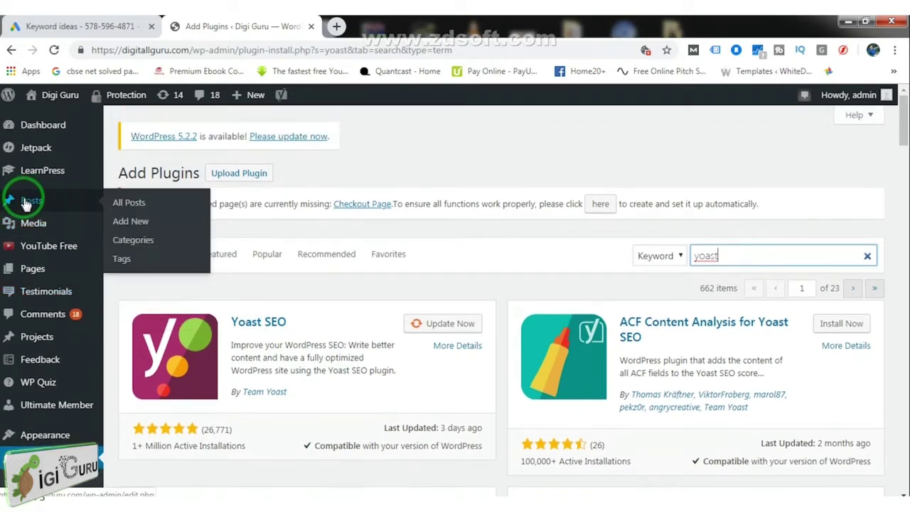
{"action": "left_click", "coordinate": [134, 207]}
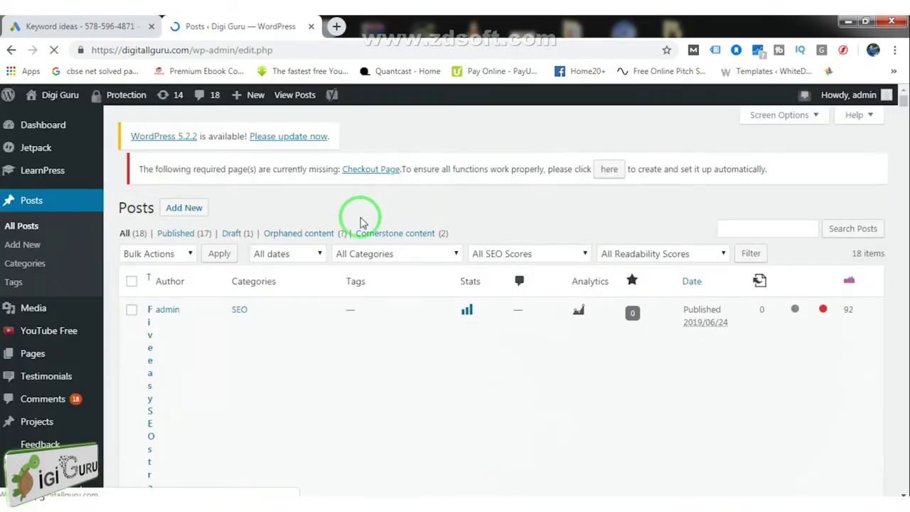
{"action": "left_click", "coordinate": [894, 49]}
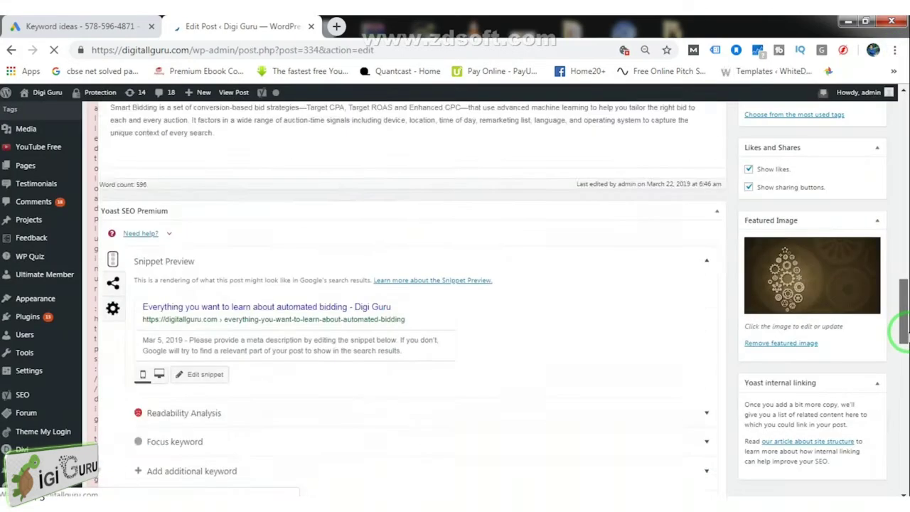
Open the snippet editor in the post's Yoast SEO Premium section to show the SEO title, slug and meta description
{"action": "left_click_drag", "start_coordinate": [897, 325], "coordinate": [903, 121]}
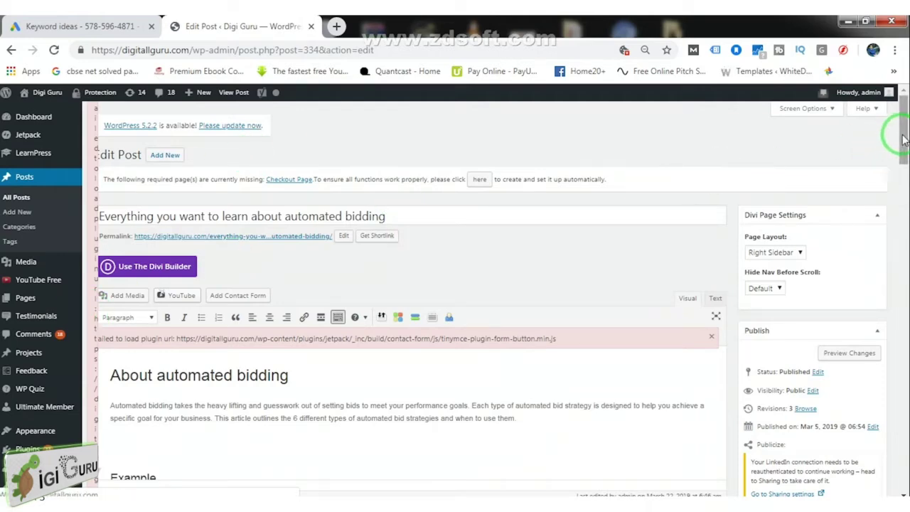
{"action": "left_click_drag", "start_coordinate": [903, 139], "coordinate": [903, 336]}
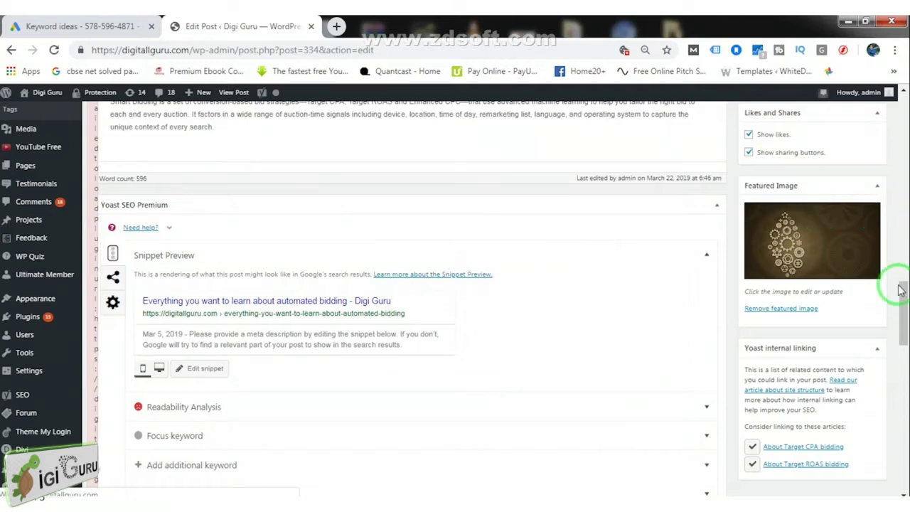
{"action": "left_click_drag", "start_coordinate": [904, 299], "coordinate": [904, 305]}
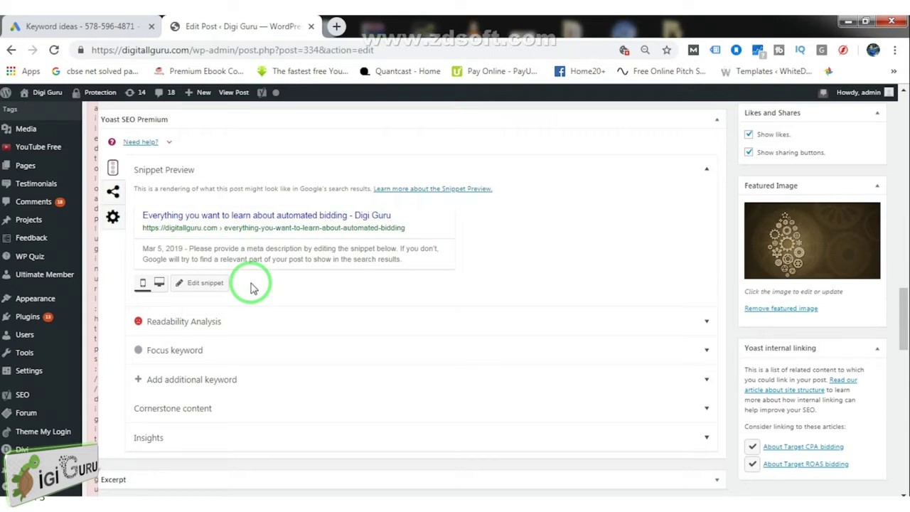
{"action": "left_click", "coordinate": [208, 284]}
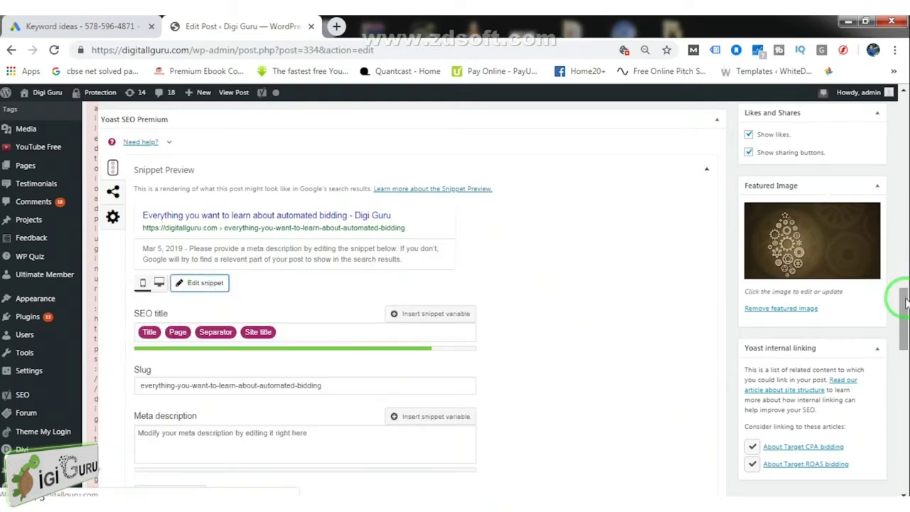
{"action": "scroll", "coordinate": [900, 306], "scroll_direction": "down", "scroll_amount": 3}
{"action": "scroll", "coordinate": [900, 310], "scroll_direction": "up", "scroll_amount": 1}
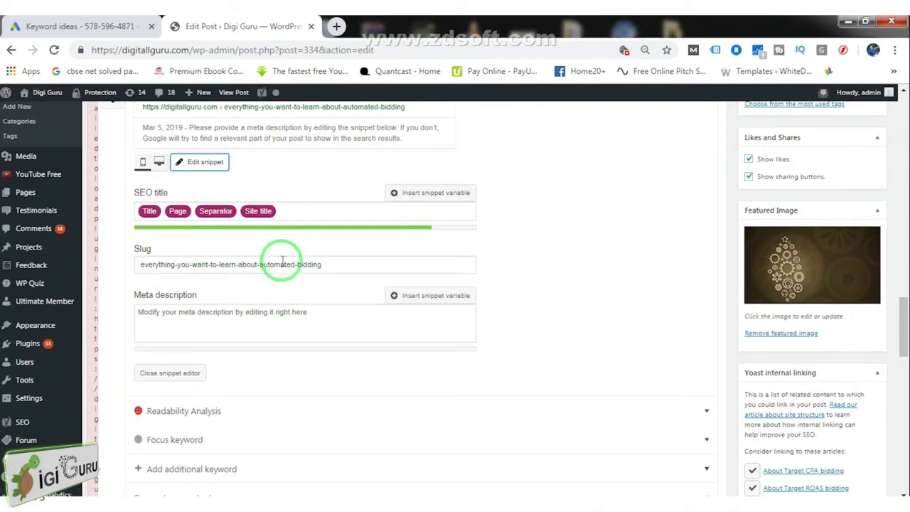
Clear the Title, Page, Separator and Site title variables from the post's SEO title
{"action": "left_click", "coordinate": [304, 211]}
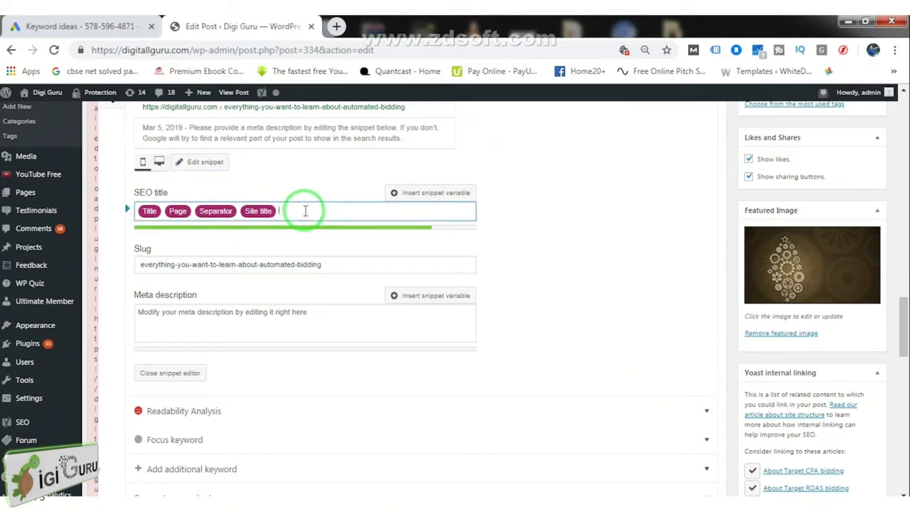
{"action": "key", "text": "BackSpace"}
{"action": "key", "text": "BackSpace"}
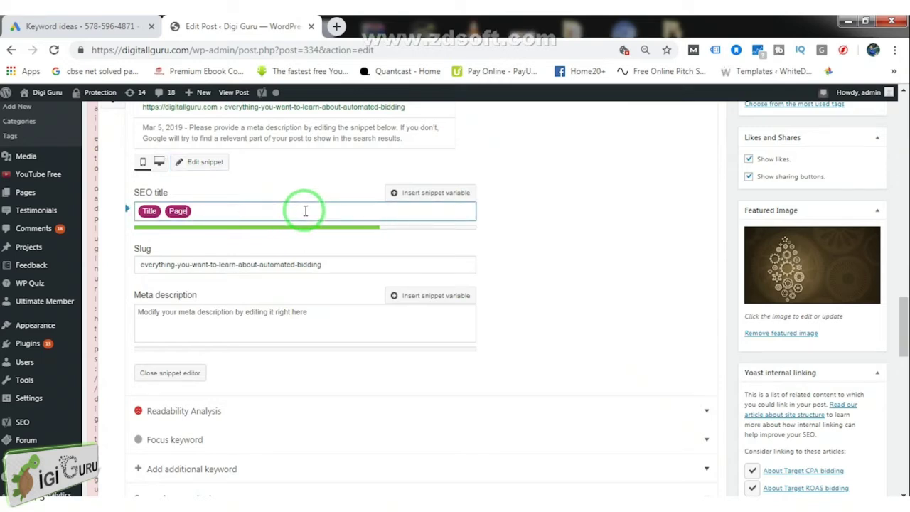
{"action": "key", "text": "BackSpace"}
{"action": "key", "text": "BackSpace"}
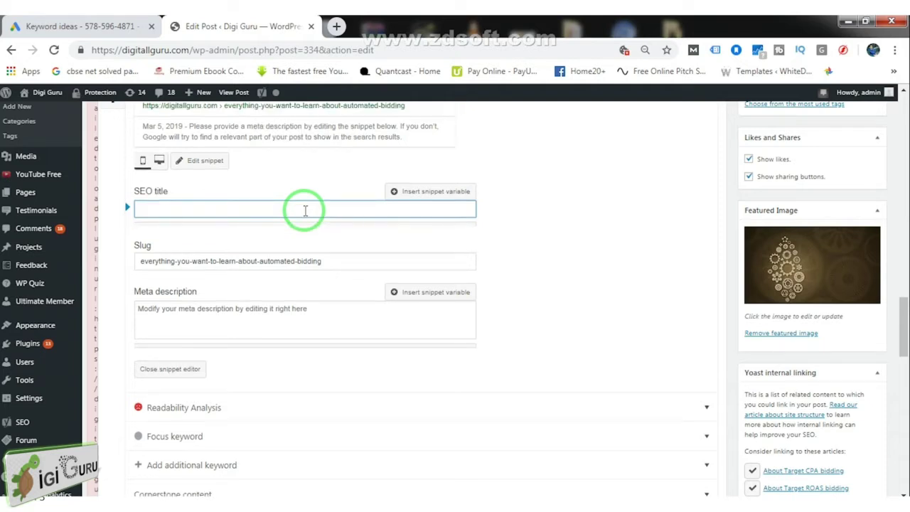
Check the post's heading and opening content, and return to the SEO title in the snippet editor
{"action": "left_click", "coordinate": [904, 267]}
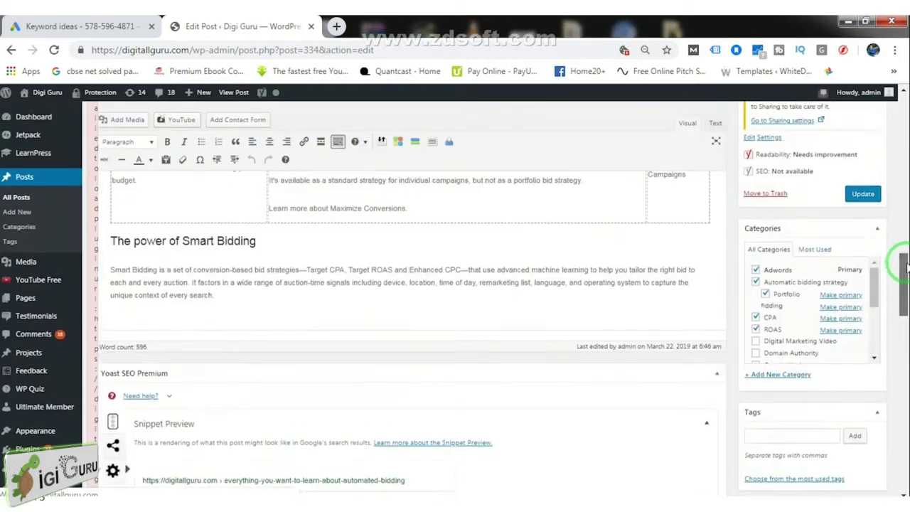
{"action": "left_click_drag", "start_coordinate": [904, 266], "coordinate": [901, 111]}
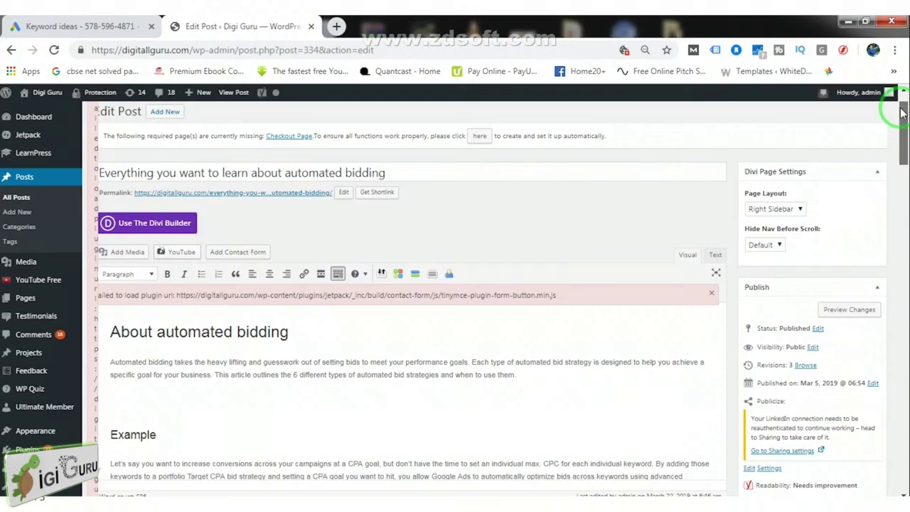
{"action": "left_click_drag", "start_coordinate": [902, 111], "coordinate": [905, 302]}
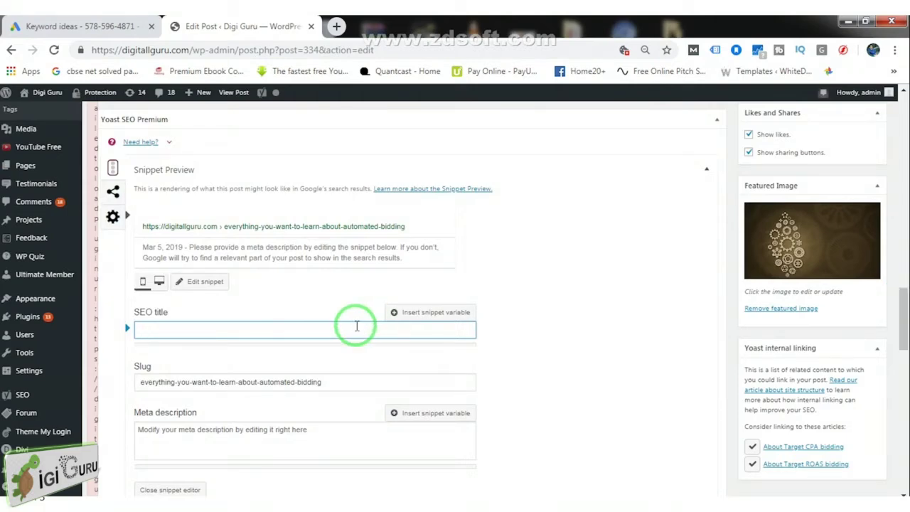
Set the post's SEO title to "Everything you want to learn about automated bidding strategy"
{"action": "type", "text": "Everything"}
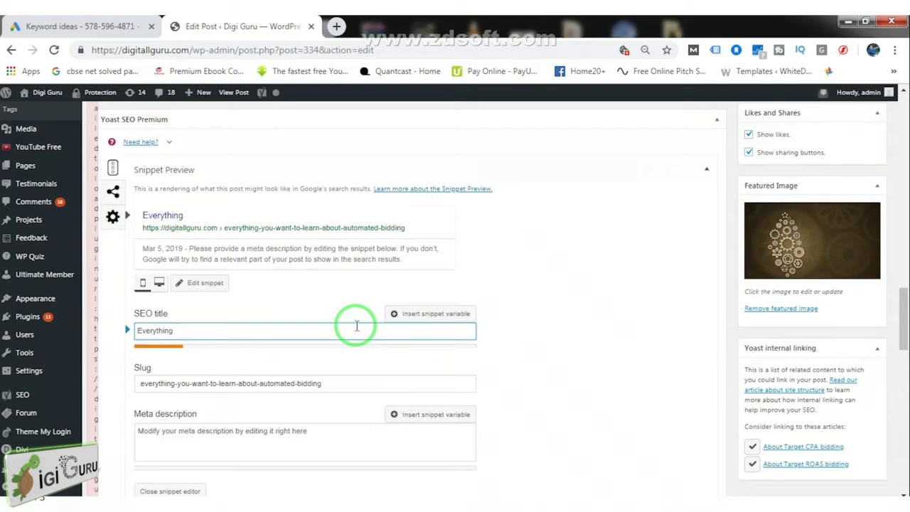
{"action": "type", "text": " you want to learn ab"}
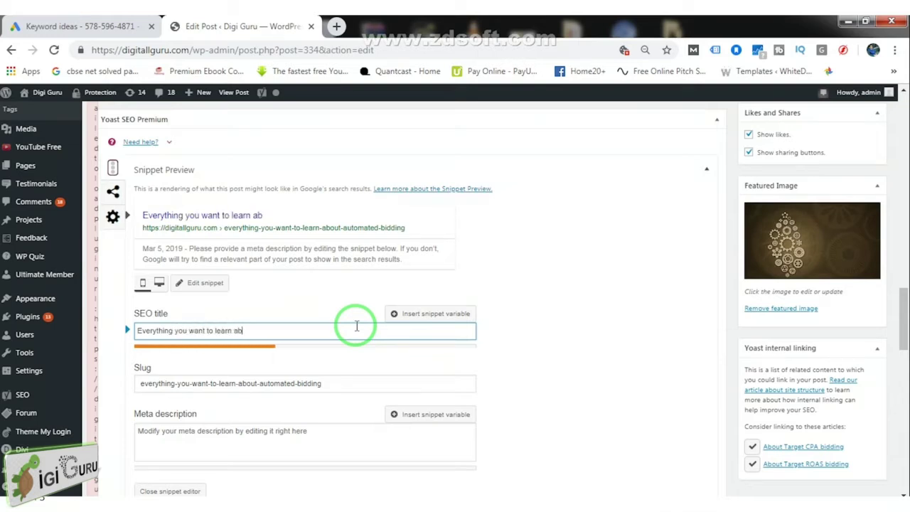
{"action": "type", "text": "out automated b"}
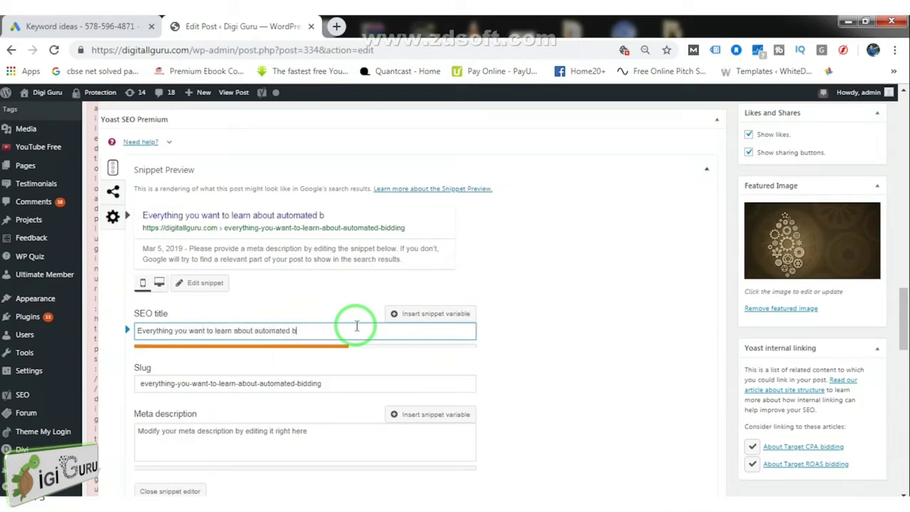
{"action": "type", "text": "idding strategy"}
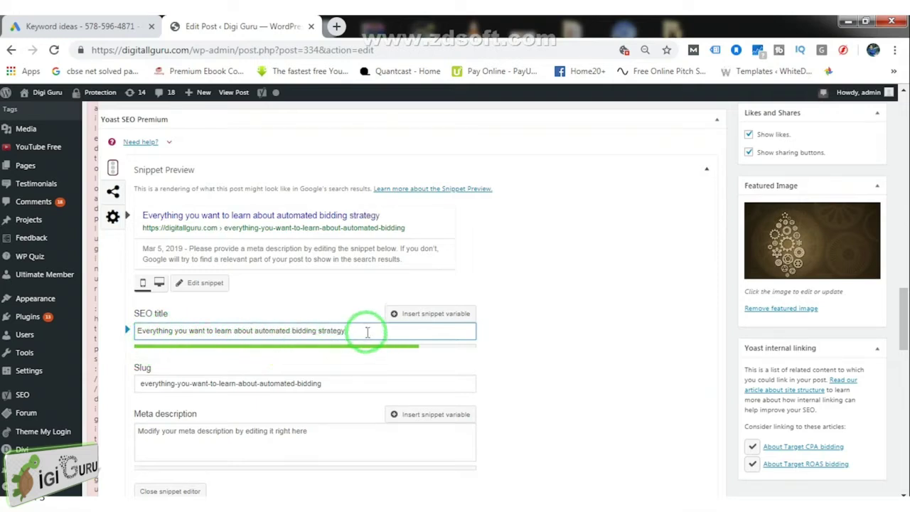
Shorten the SEO title to "Everything you want to learn about automated bi", restore its "bidding strategy" ending, and dismiss the Windows notification
{"action": "key", "text": "BackSpace"}
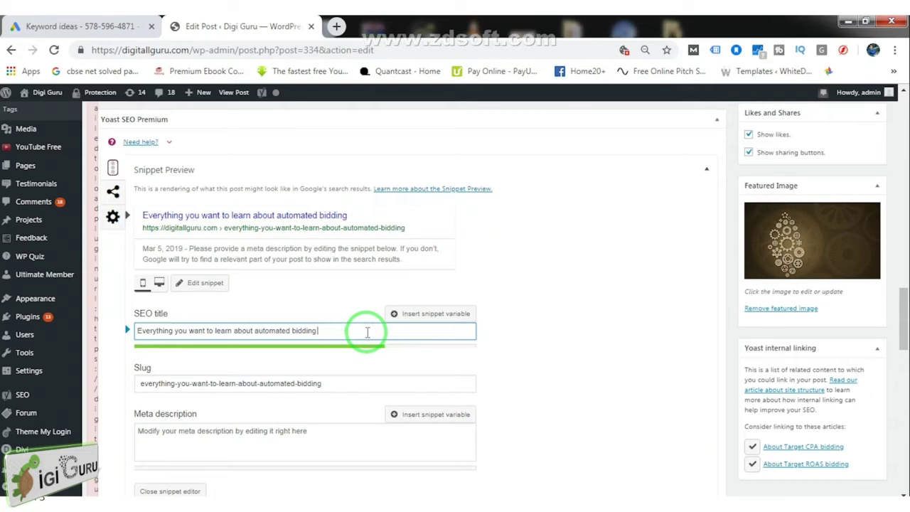
{"action": "key", "text": "BackSpace"}
{"action": "key", "text": "BackSpace"}
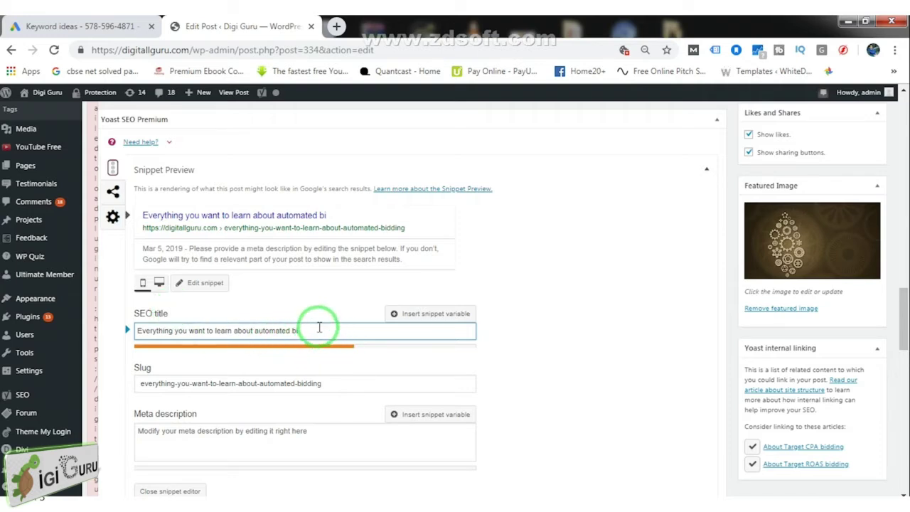
{"action": "type", "text": "dding strategy"}
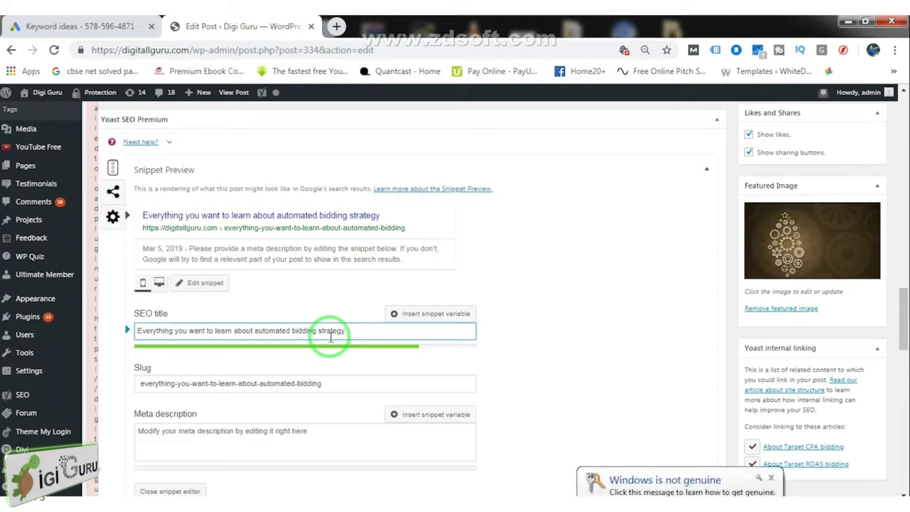
{"action": "left_click", "coordinate": [770, 477]}
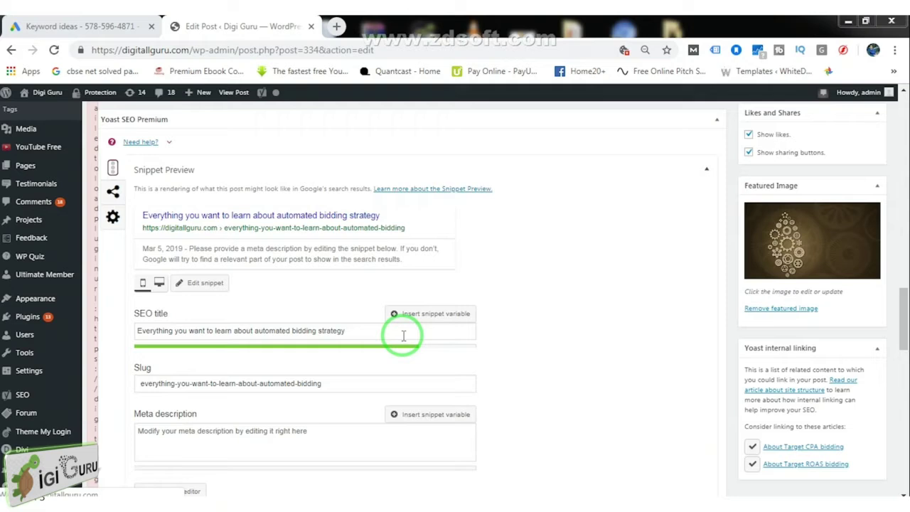
Open Amazon.in in a new browser tab and examine how the URLs of its Today's Deals and Sell pages are built
{"action": "left_click", "coordinate": [151, 374]}
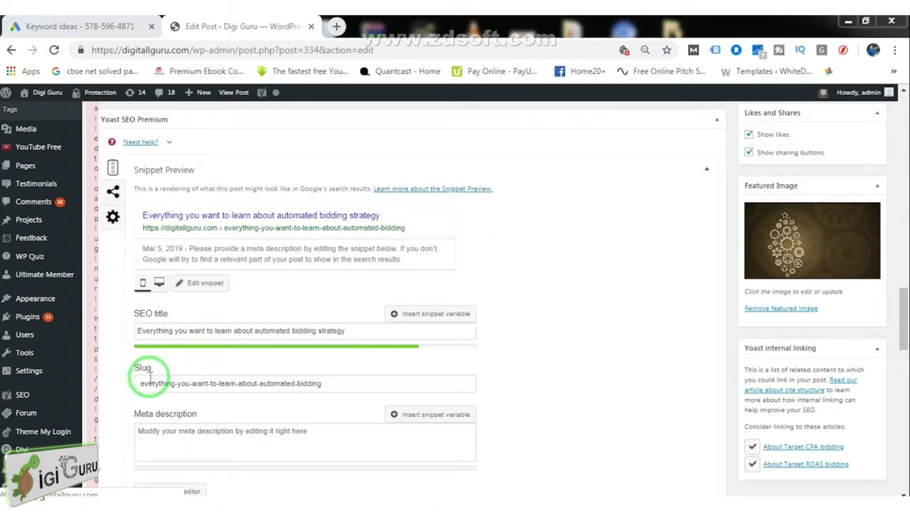
{"action": "left_click", "coordinate": [336, 27]}
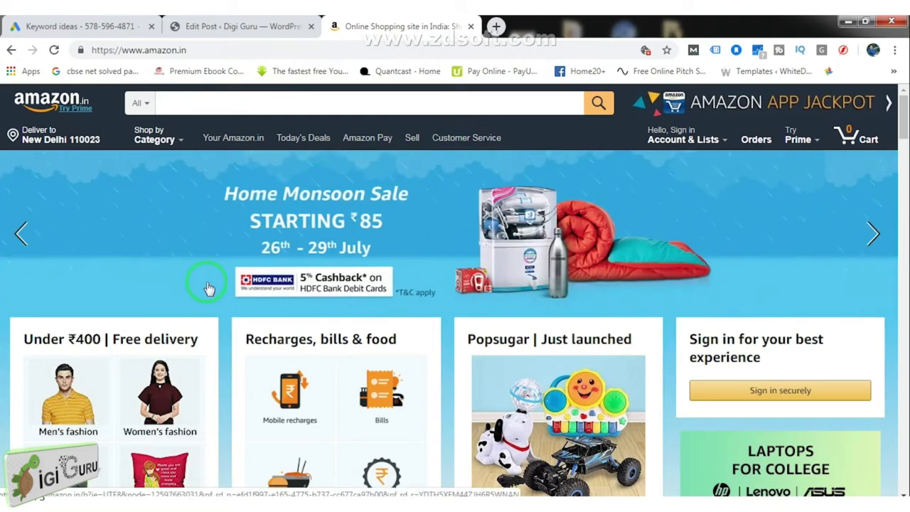
{"action": "left_click", "coordinate": [307, 143]}
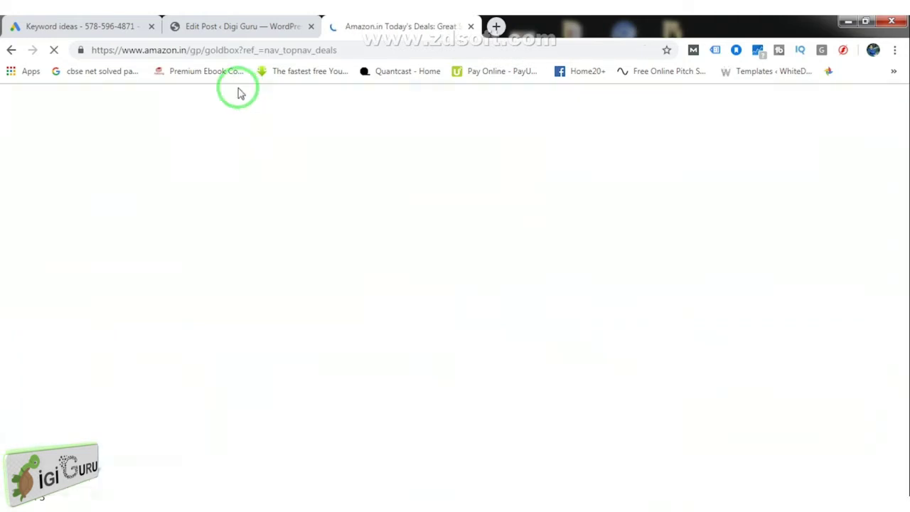
{"action": "left_click_drag", "start_coordinate": [190, 51], "coordinate": [340, 53]}
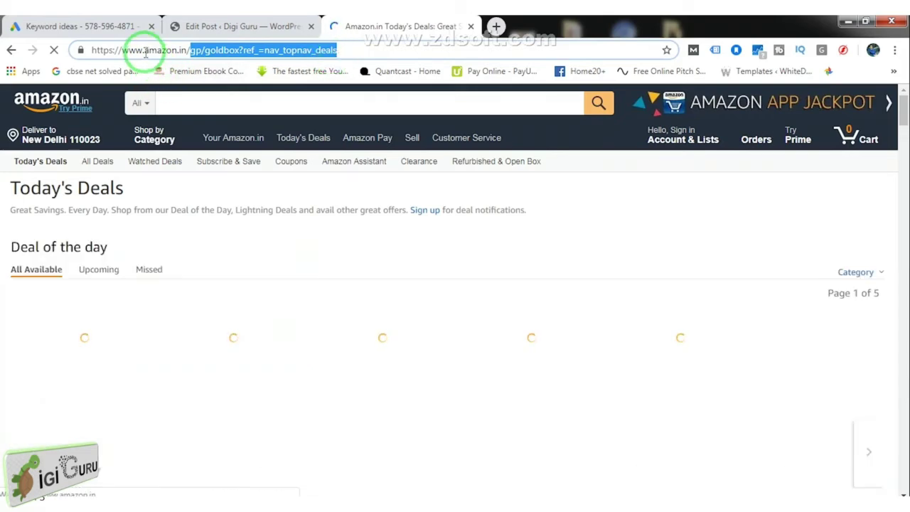
{"action": "left_click_drag", "start_coordinate": [145, 52], "coordinate": [177, 51]}
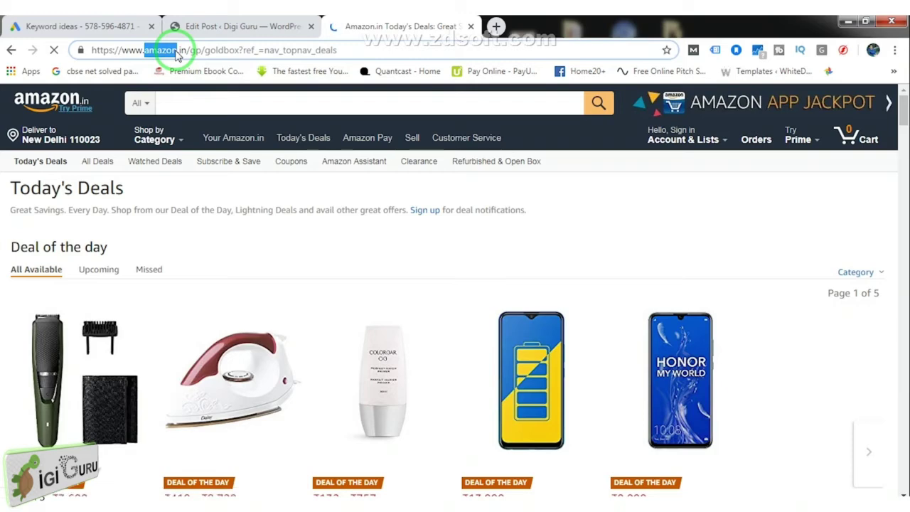
{"action": "left_click_drag", "start_coordinate": [178, 53], "coordinate": [351, 51]}
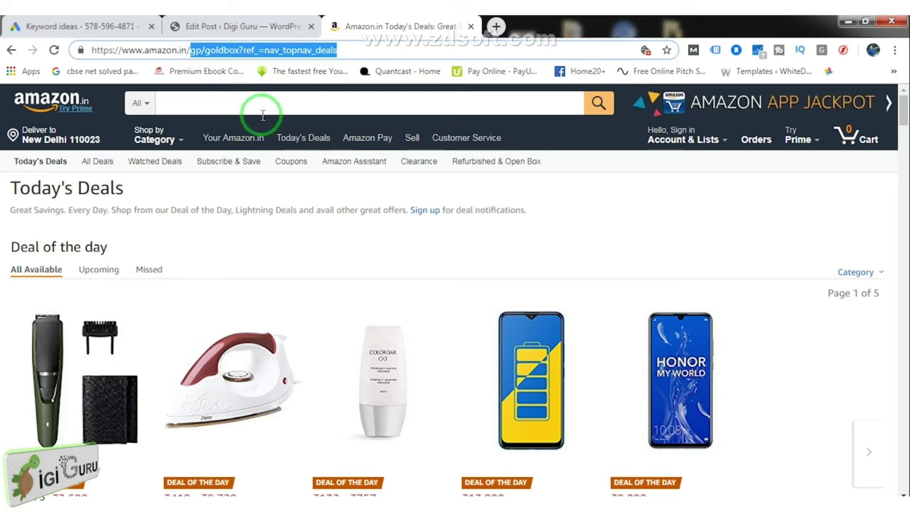
{"action": "left_click", "coordinate": [410, 139]}
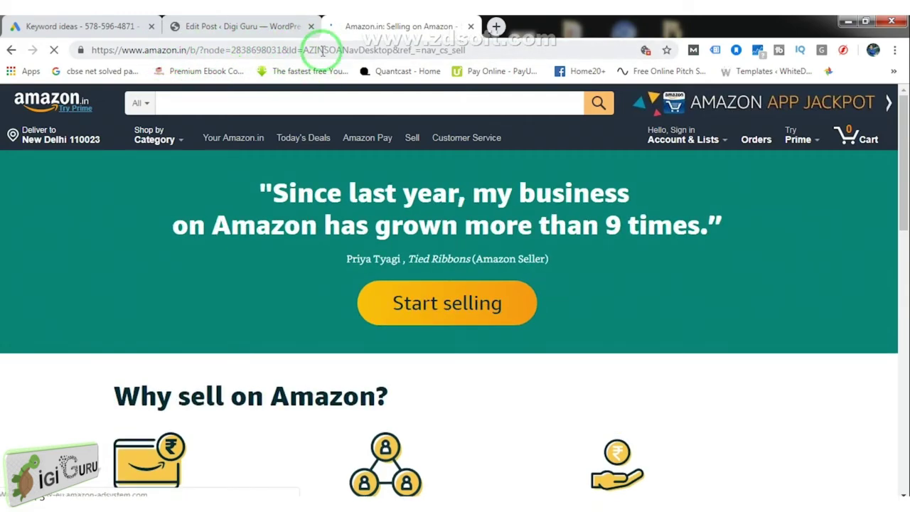
Search Google for "buy shoes online" and look through the titles and URLs of the results
{"action": "left_click", "coordinate": [353, 52]}
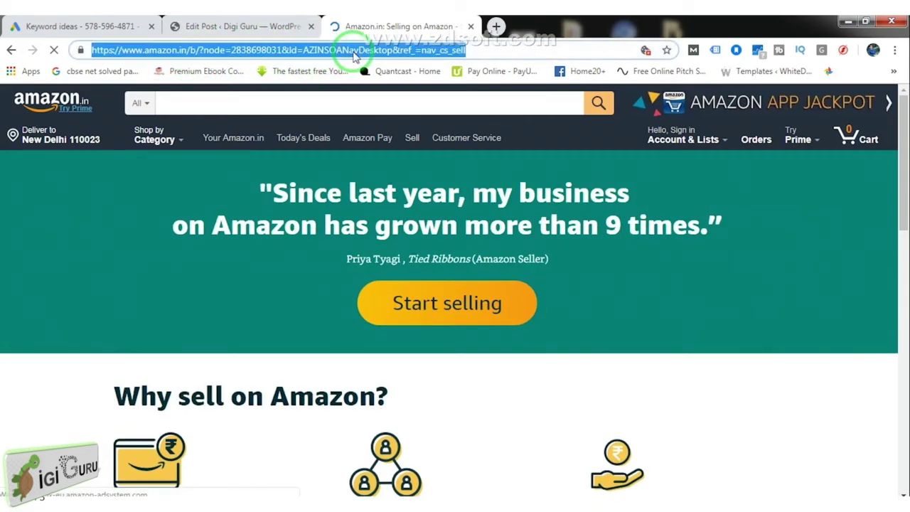
{"action": "type", "text": "goo"}
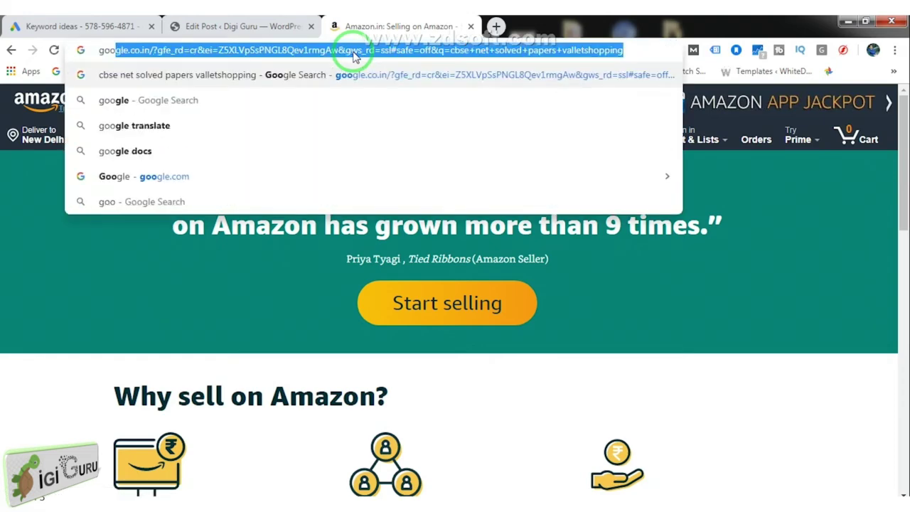
{"action": "key", "text": "Return"}
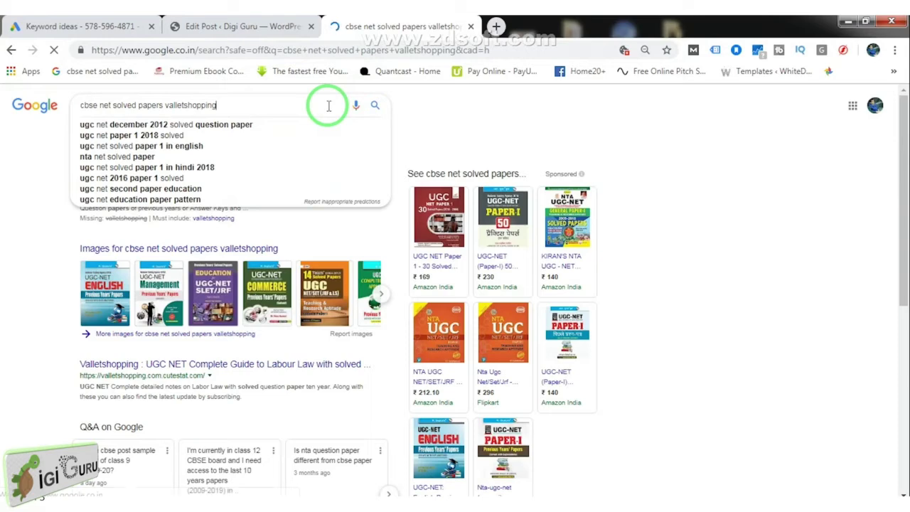
{"action": "key", "text": "ctrl+a"}
{"action": "type", "text": "buy"}
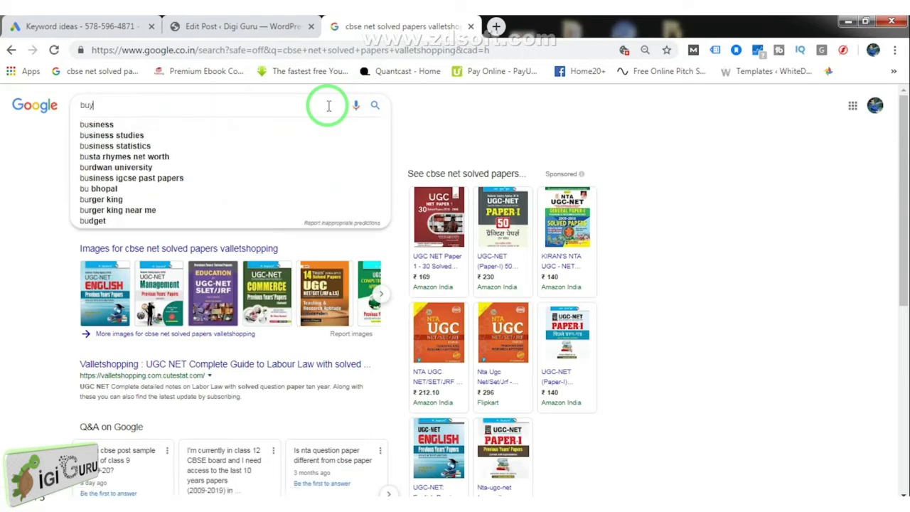
{"action": "type", "text": " shoes online"}
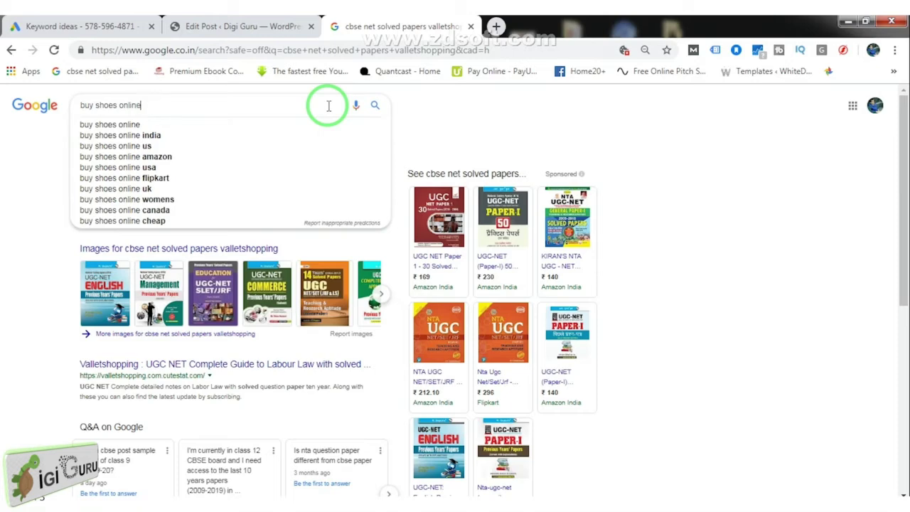
{"action": "key", "text": "Return"}
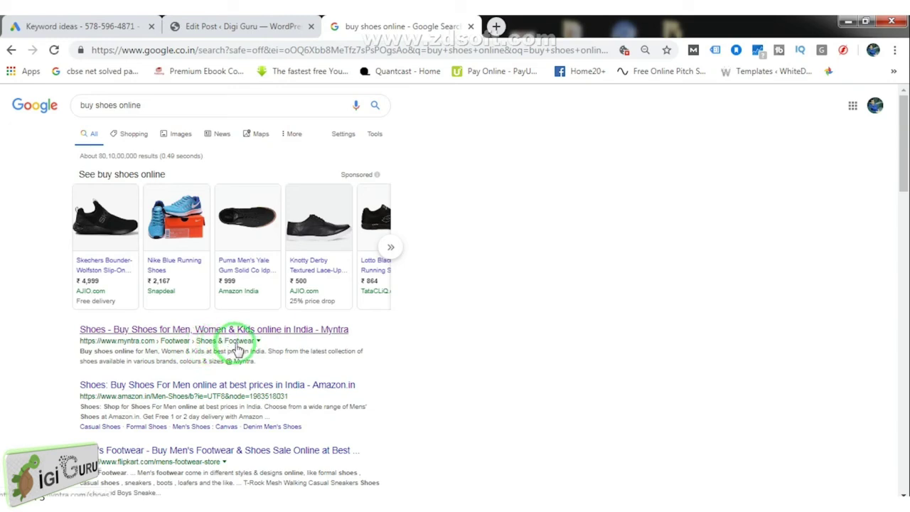
{"action": "left_click_drag", "start_coordinate": [903, 149], "coordinate": [904, 169]}
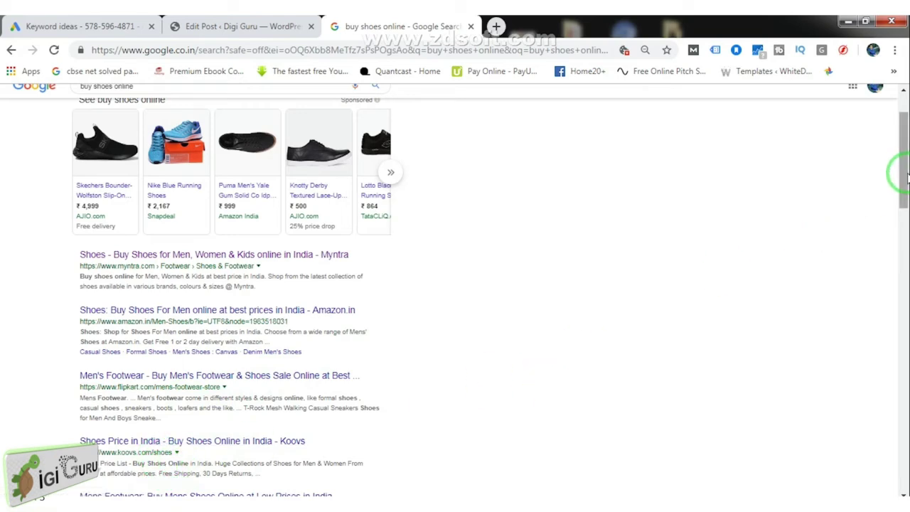
{"action": "left_click_drag", "start_coordinate": [904, 173], "coordinate": [906, 146]}
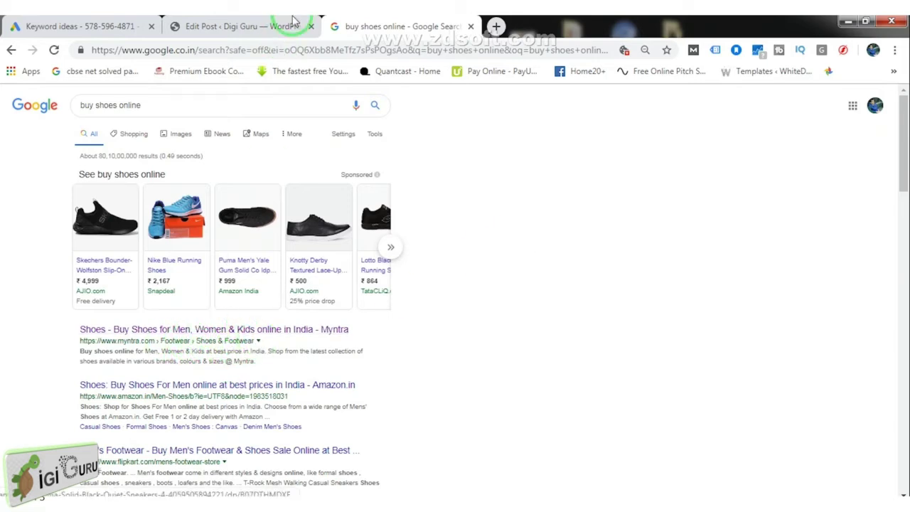
Check the post's slug and meta description fields, and highlight the description under Myntra's result on the Google results page for comparison
{"action": "left_click", "coordinate": [253, 26]}
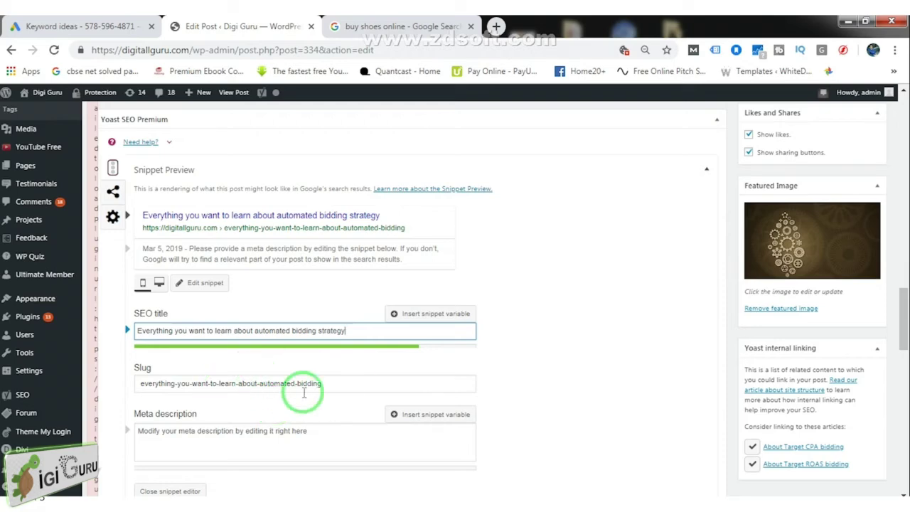
{"action": "left_click_drag", "start_coordinate": [901, 313], "coordinate": [842, 331]}
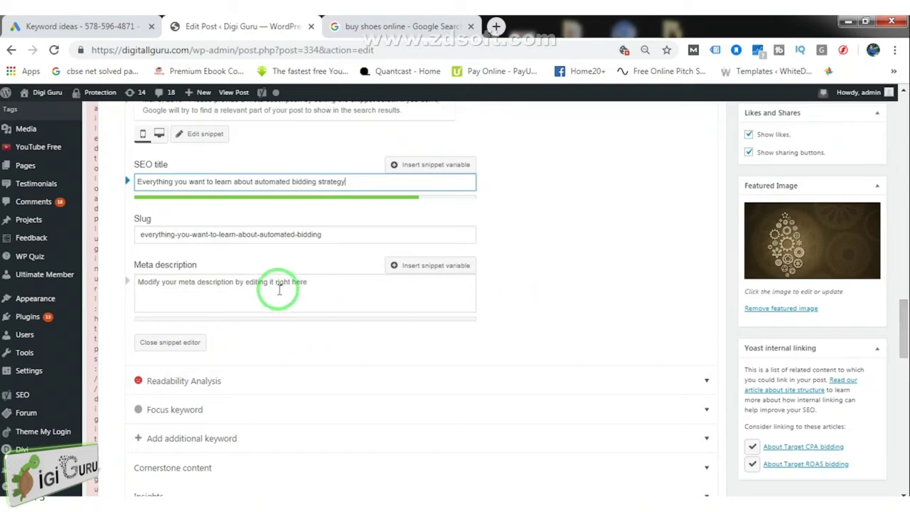
{"action": "left_click", "coordinate": [404, 27]}
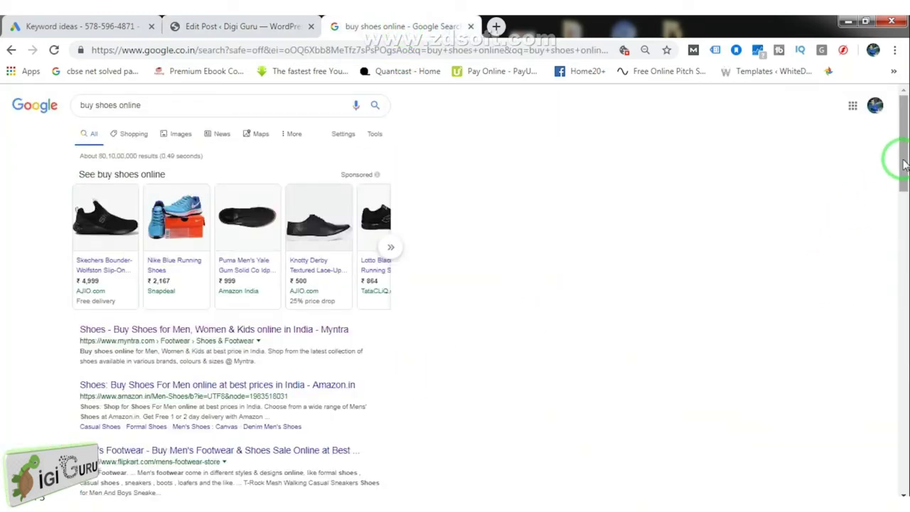
{"action": "left_click_drag", "start_coordinate": [903, 158], "coordinate": [903, 171]}
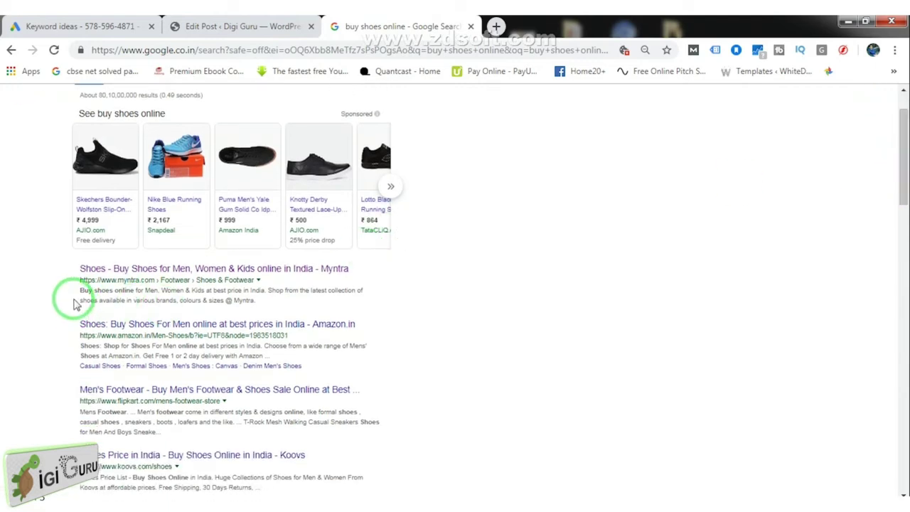
{"action": "left_click_drag", "start_coordinate": [81, 291], "coordinate": [254, 300]}
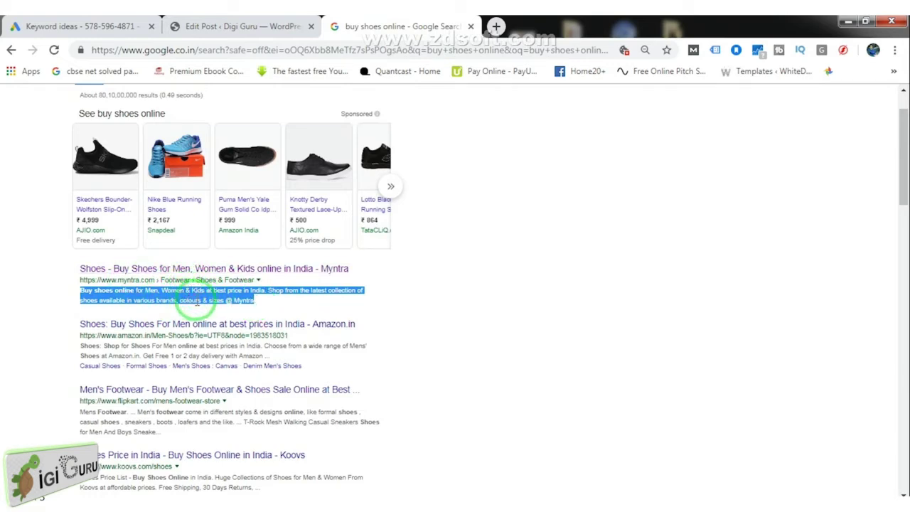
{"action": "left_click", "coordinate": [58, 314]}
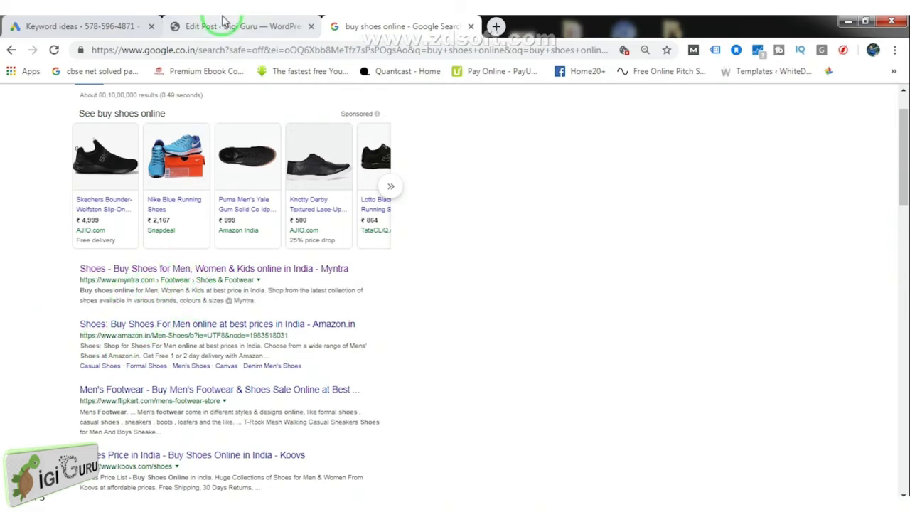
Set the post's meta description to "this is sample metadescription to check the lenght , it is a smaple text again to show the grenn color of the"
{"action": "left_click", "coordinate": [244, 27]}
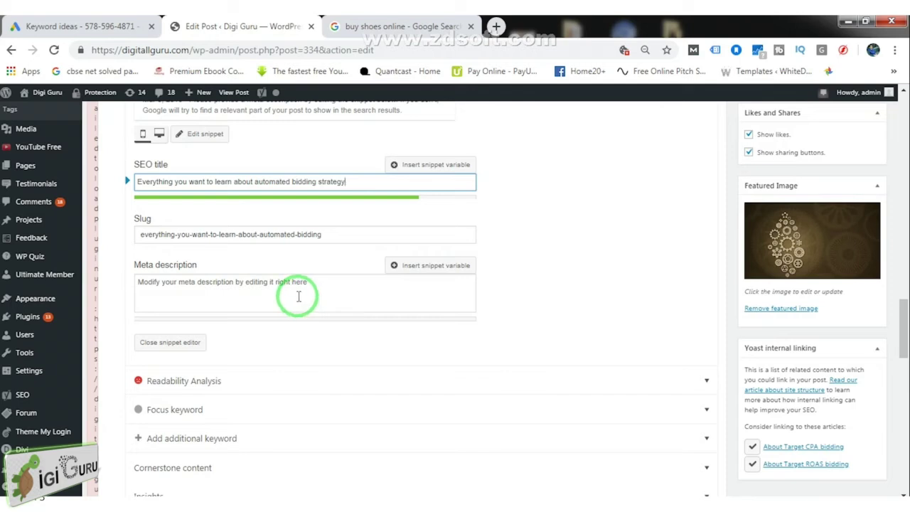
{"action": "left_click", "coordinate": [291, 294]}
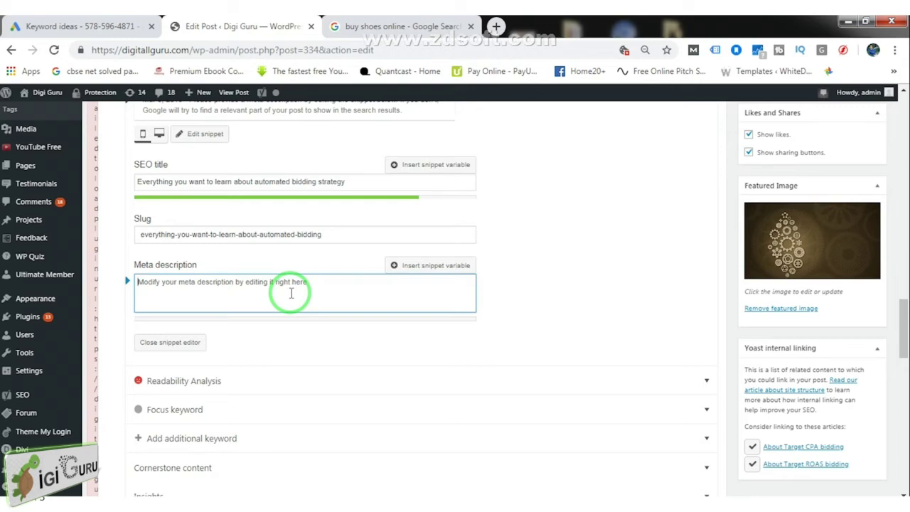
{"action": "type", "text": "this is"}
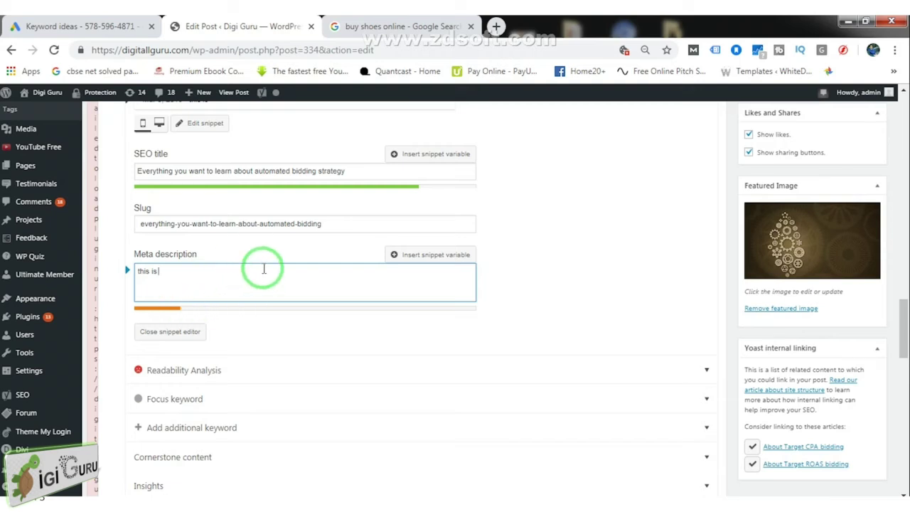
{"action": "type", "text": "sample metadescription to check the lenght"}
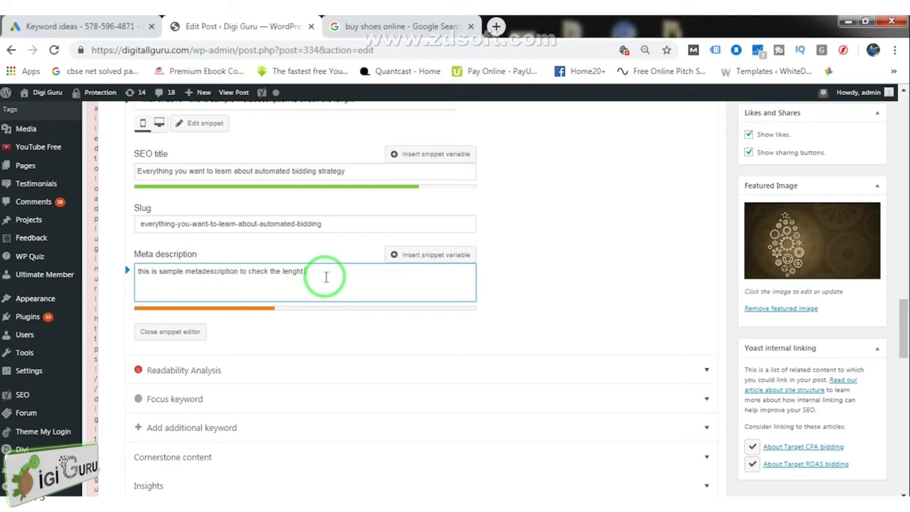
{"action": "type", "text": "y"}
{"action": "key", "text": "BackSpace"}
{"action": "type", "text": "o check the lenght. it is a smaple text again to show the grenn color of the"}
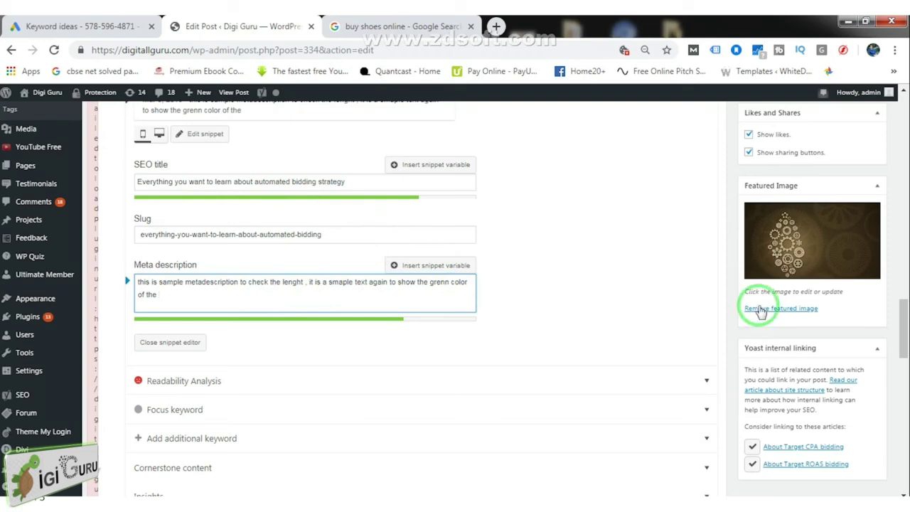
{"action": "left_click_drag", "start_coordinate": [903, 316], "coordinate": [899, 305]}
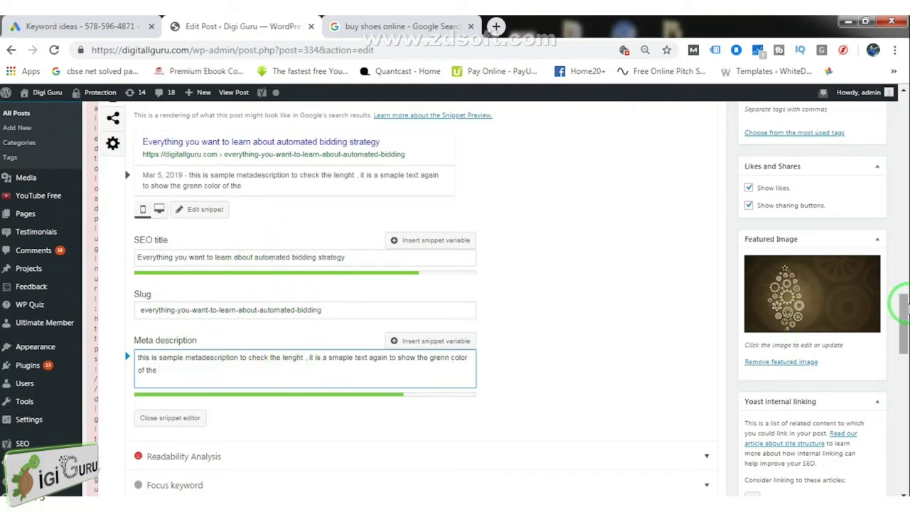
Expand the Focus keyword section below the snippet editor and look over its keyword field, synonyms field and analysis results
{"action": "scroll", "coordinate": [904, 320], "scroll_direction": "down", "scroll_amount": 1}
{"action": "scroll", "coordinate": [901, 320], "scroll_direction": "down", "scroll_amount": 2}
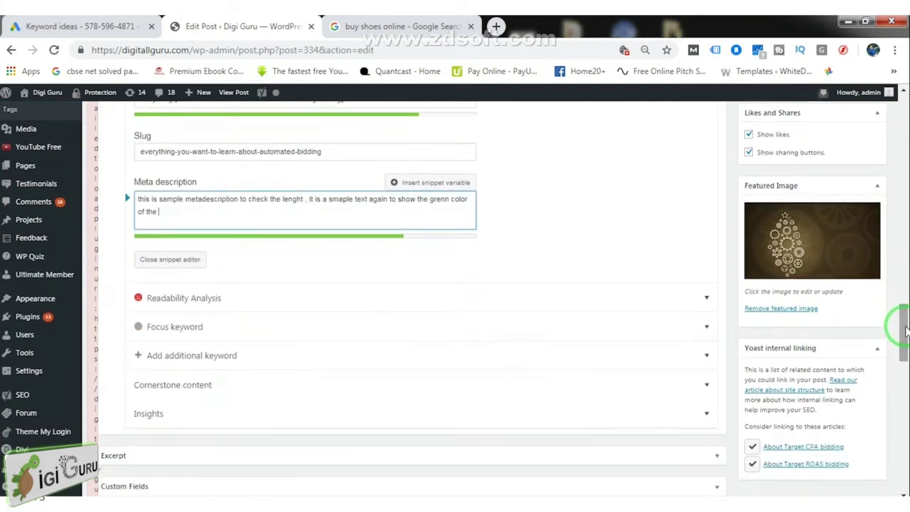
{"action": "left_click", "coordinate": [174, 327]}
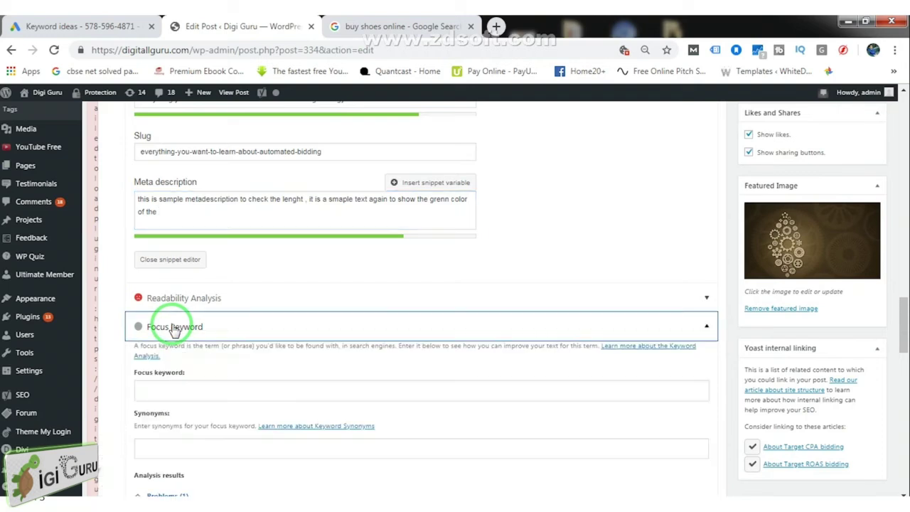
{"action": "left_click_drag", "start_coordinate": [903, 328], "coordinate": [902, 339]}
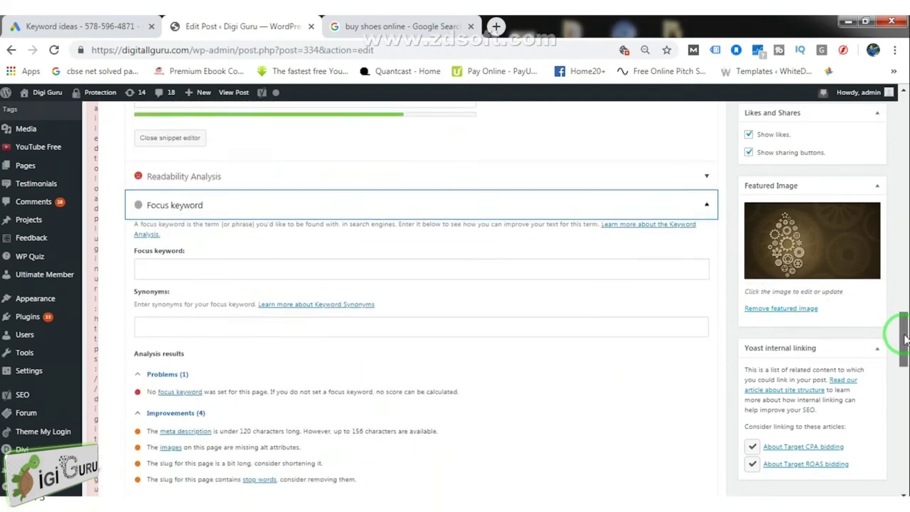
{"action": "left_click", "coordinate": [305, 266]}
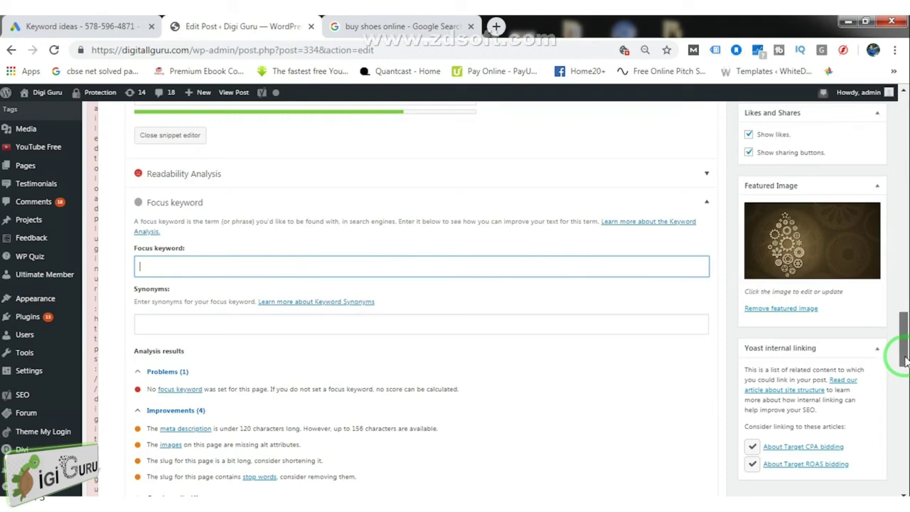
Copy "automated bidding strategy" from the end of the SEO title and enter it as the post's focus keyword
{"action": "left_click_drag", "start_coordinate": [904, 359], "coordinate": [906, 321]}
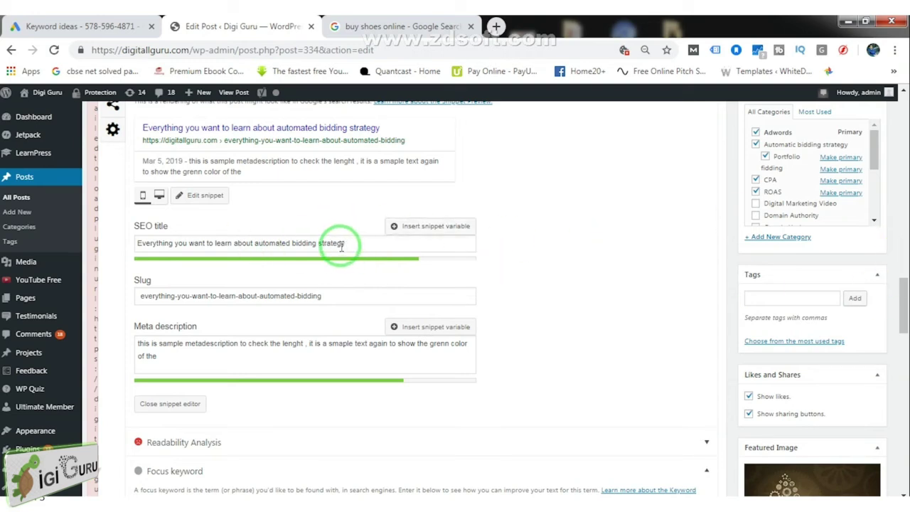
{"action": "left_click_drag", "start_coordinate": [345, 243], "coordinate": [256, 245]}
{"action": "key", "text": "ctrl+c"}
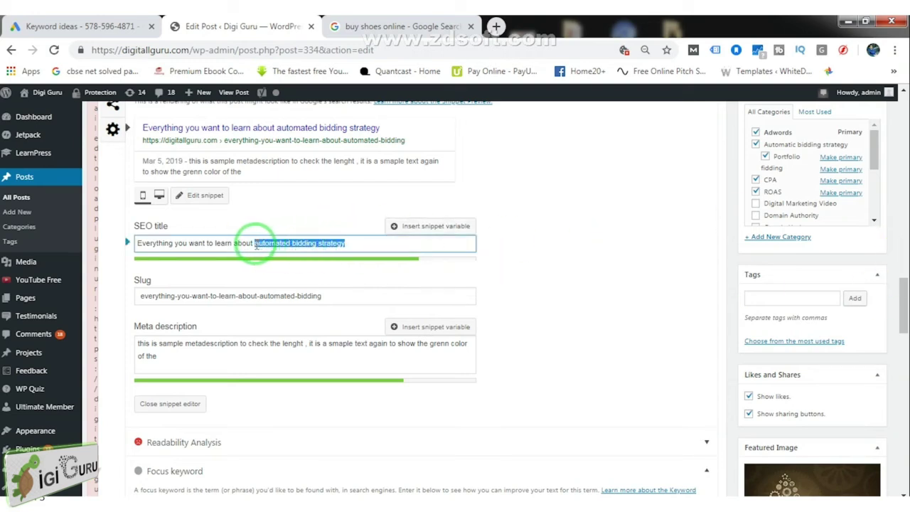
{"action": "scroll", "coordinate": [459, 311], "scroll_direction": "down", "scroll_amount": 3}
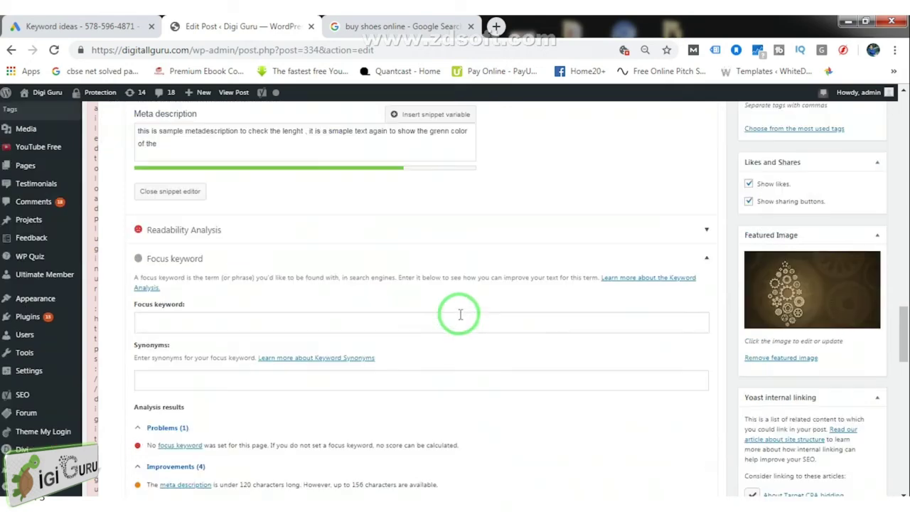
{"action": "left_click", "coordinate": [459, 320]}
{"action": "key", "text": "ctrl+v"}
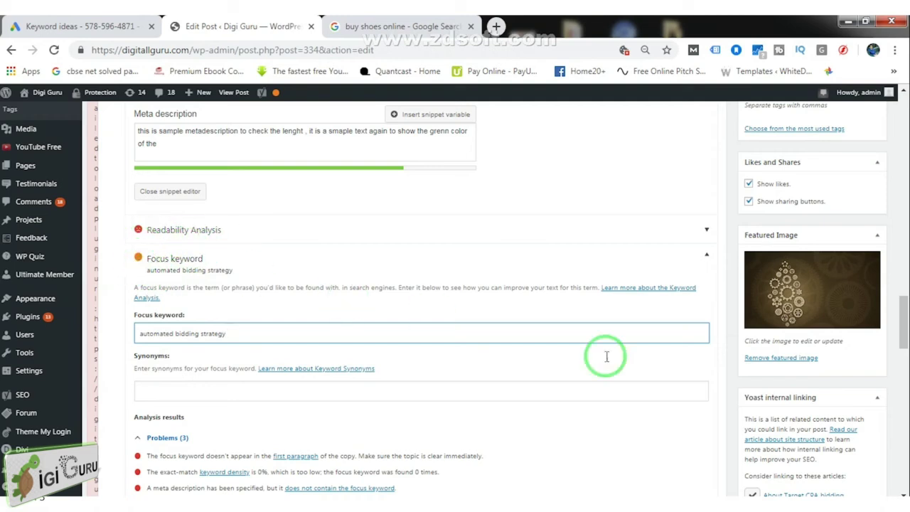
Examine the focus keyword's analysis results, including problems, improvements and good results, and compare them with the post's SEO title, slug and meta description
{"action": "left_click_drag", "start_coordinate": [903, 322], "coordinate": [906, 336]}
{"action": "scroll", "coordinate": [905, 338], "scroll_direction": "down", "scroll_amount": 5}
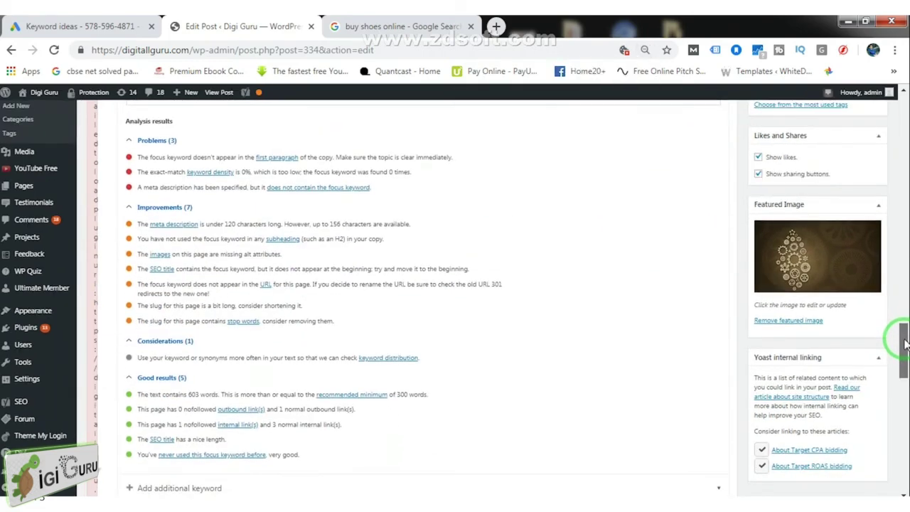
{"action": "left_click_drag", "start_coordinate": [904, 339], "coordinate": [904, 331]}
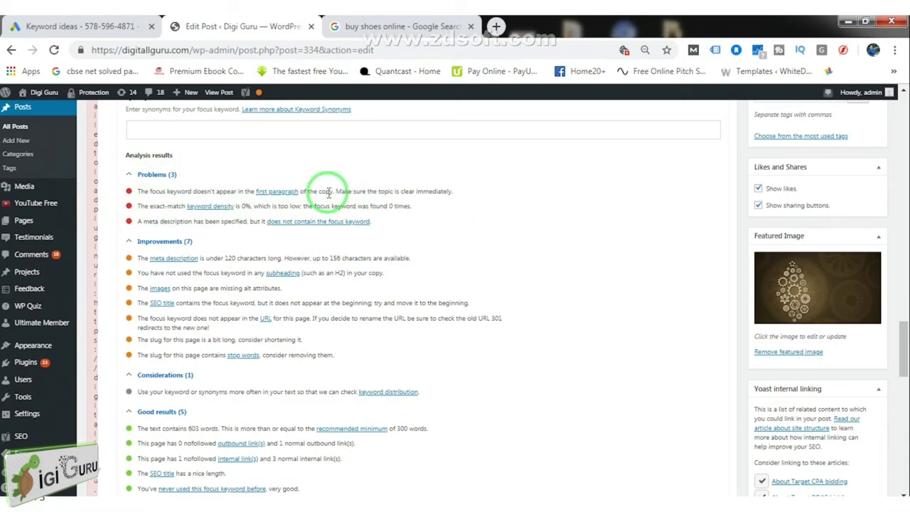
{"action": "left_click_drag", "start_coordinate": [901, 361], "coordinate": [903, 346]}
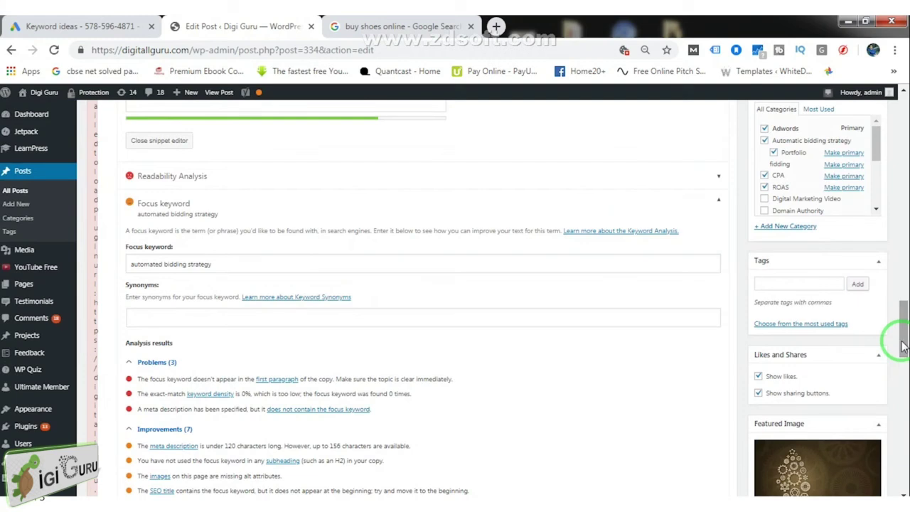
{"action": "left_click_drag", "start_coordinate": [903, 346], "coordinate": [903, 320]}
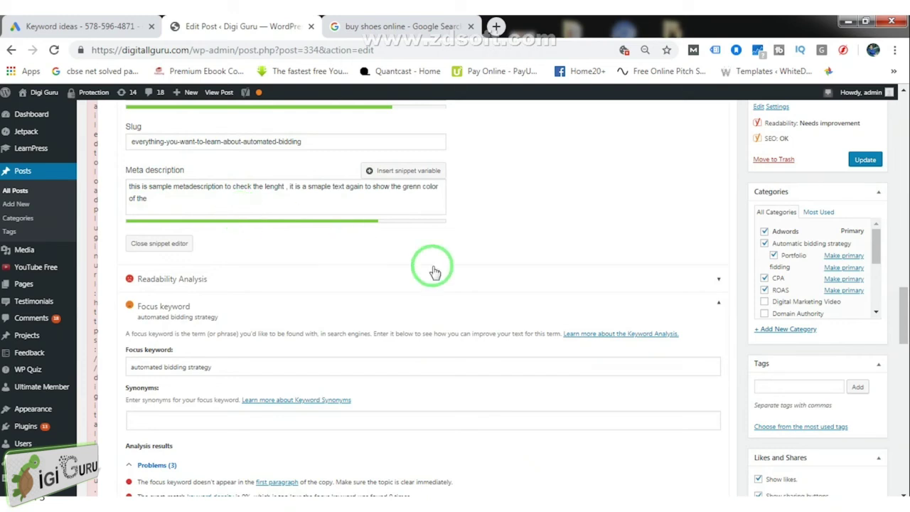
{"action": "left_click_drag", "start_coordinate": [901, 307], "coordinate": [902, 328]}
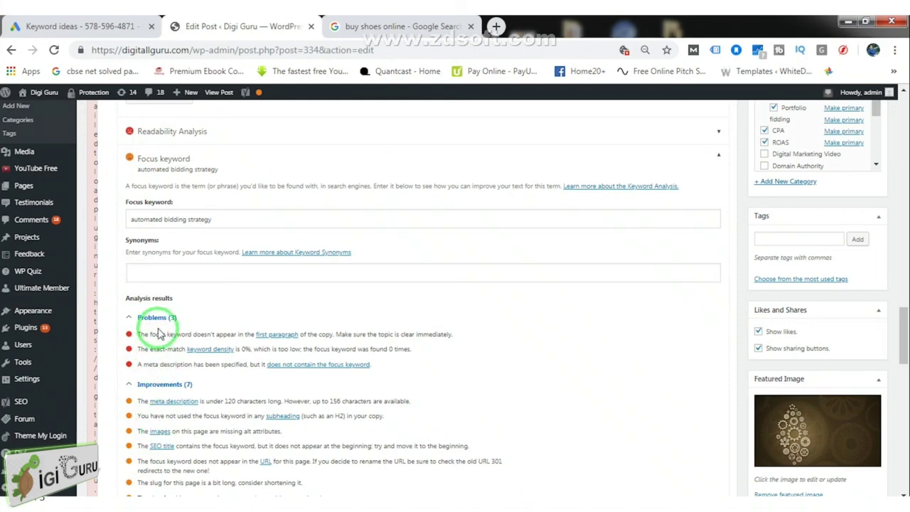
{"action": "mouse_move", "coordinate": [261, 94]}
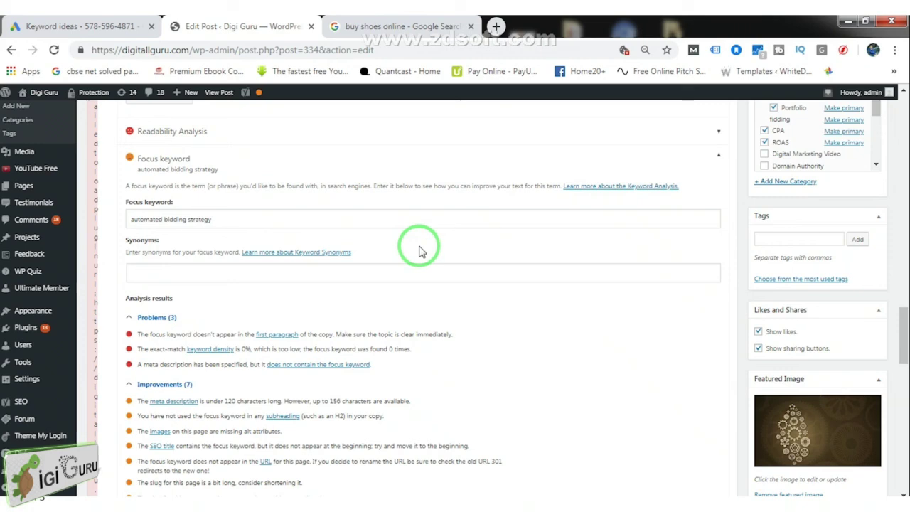
{"action": "mouse_move", "coordinate": [901, 358]}
{"action": "left_mouse_down"}
{"action": "mouse_move", "coordinate": [906, 401]}
{"action": "mouse_move", "coordinate": [906, 366]}
{"action": "left_mouse_up"}
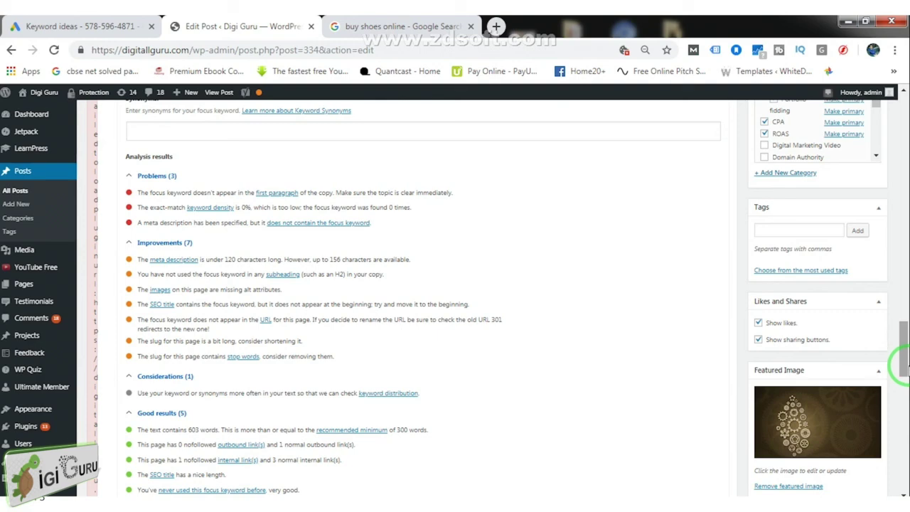
{"action": "left_click_drag", "start_coordinate": [906, 366], "coordinate": [906, 312]}
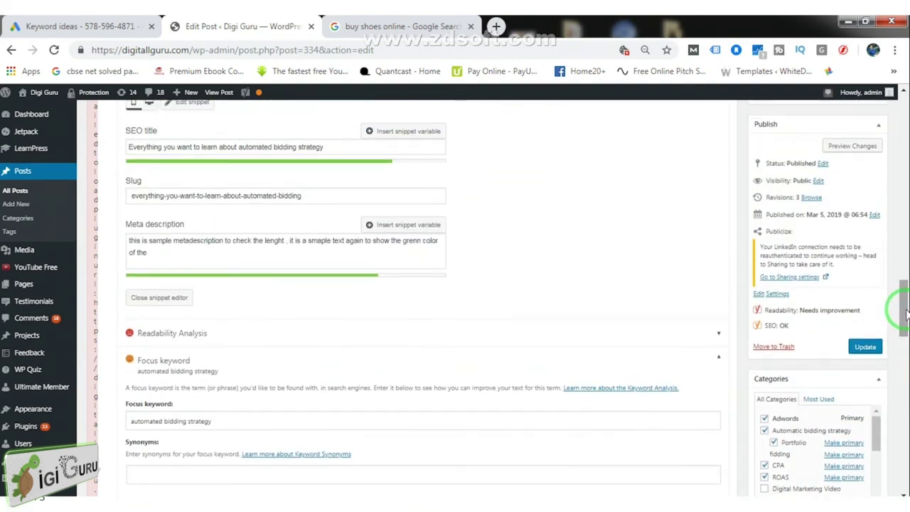